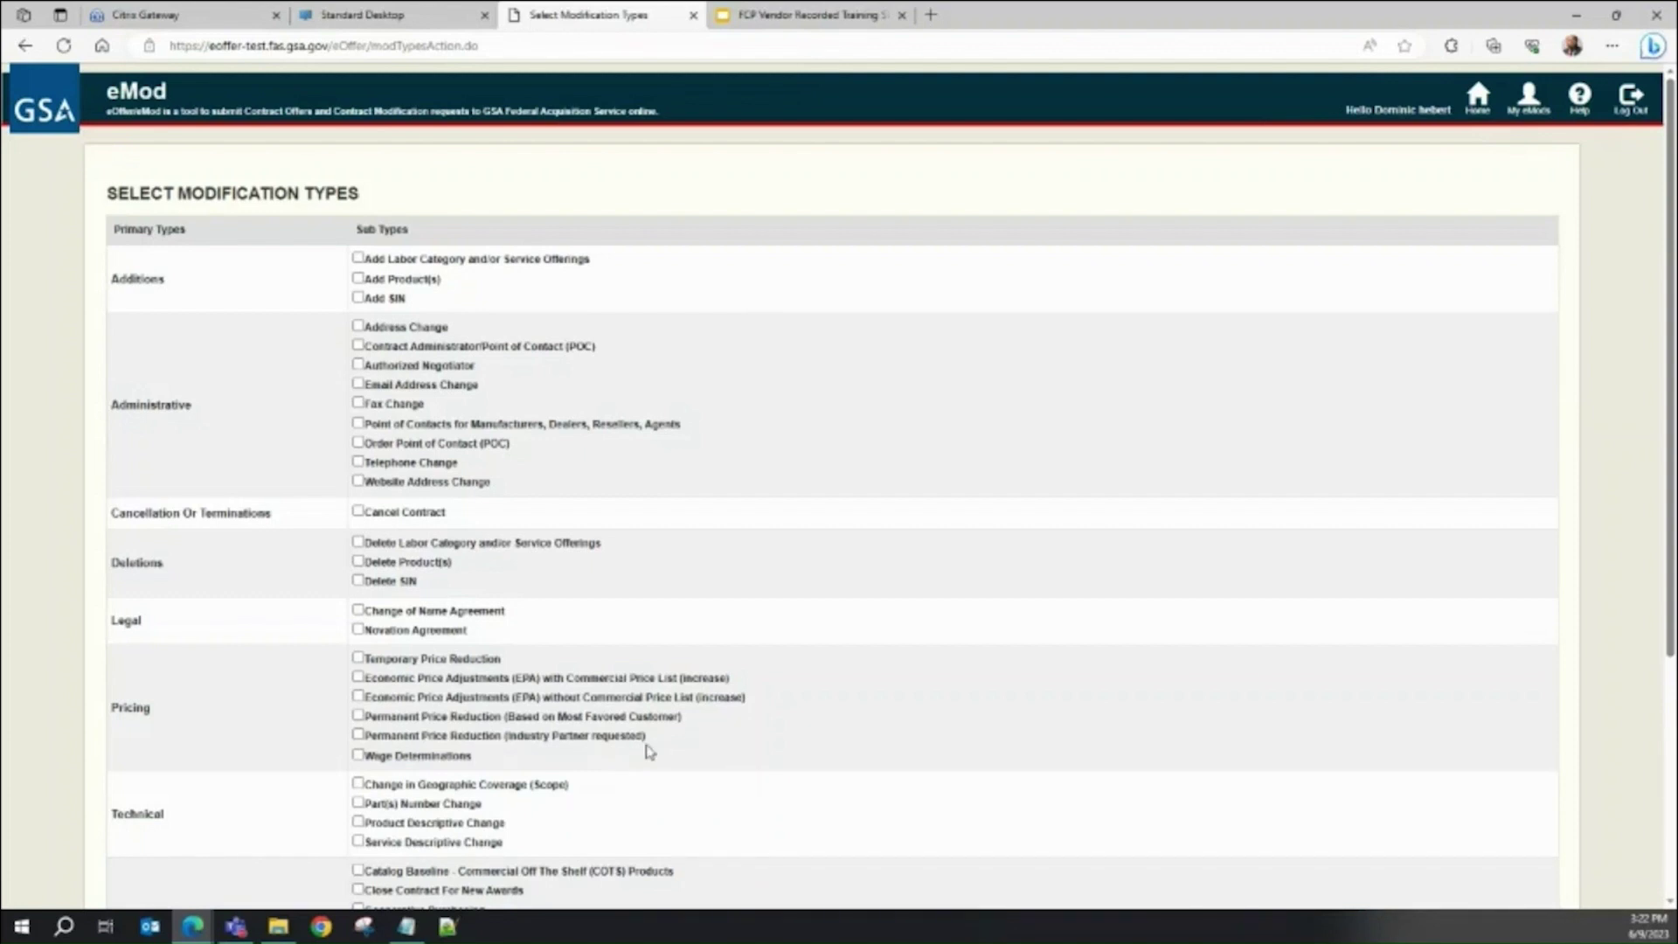
# Choose Product Descriptive Change as the modification type and submit the selection
pyautogui.scroll(-2, 560, 796)
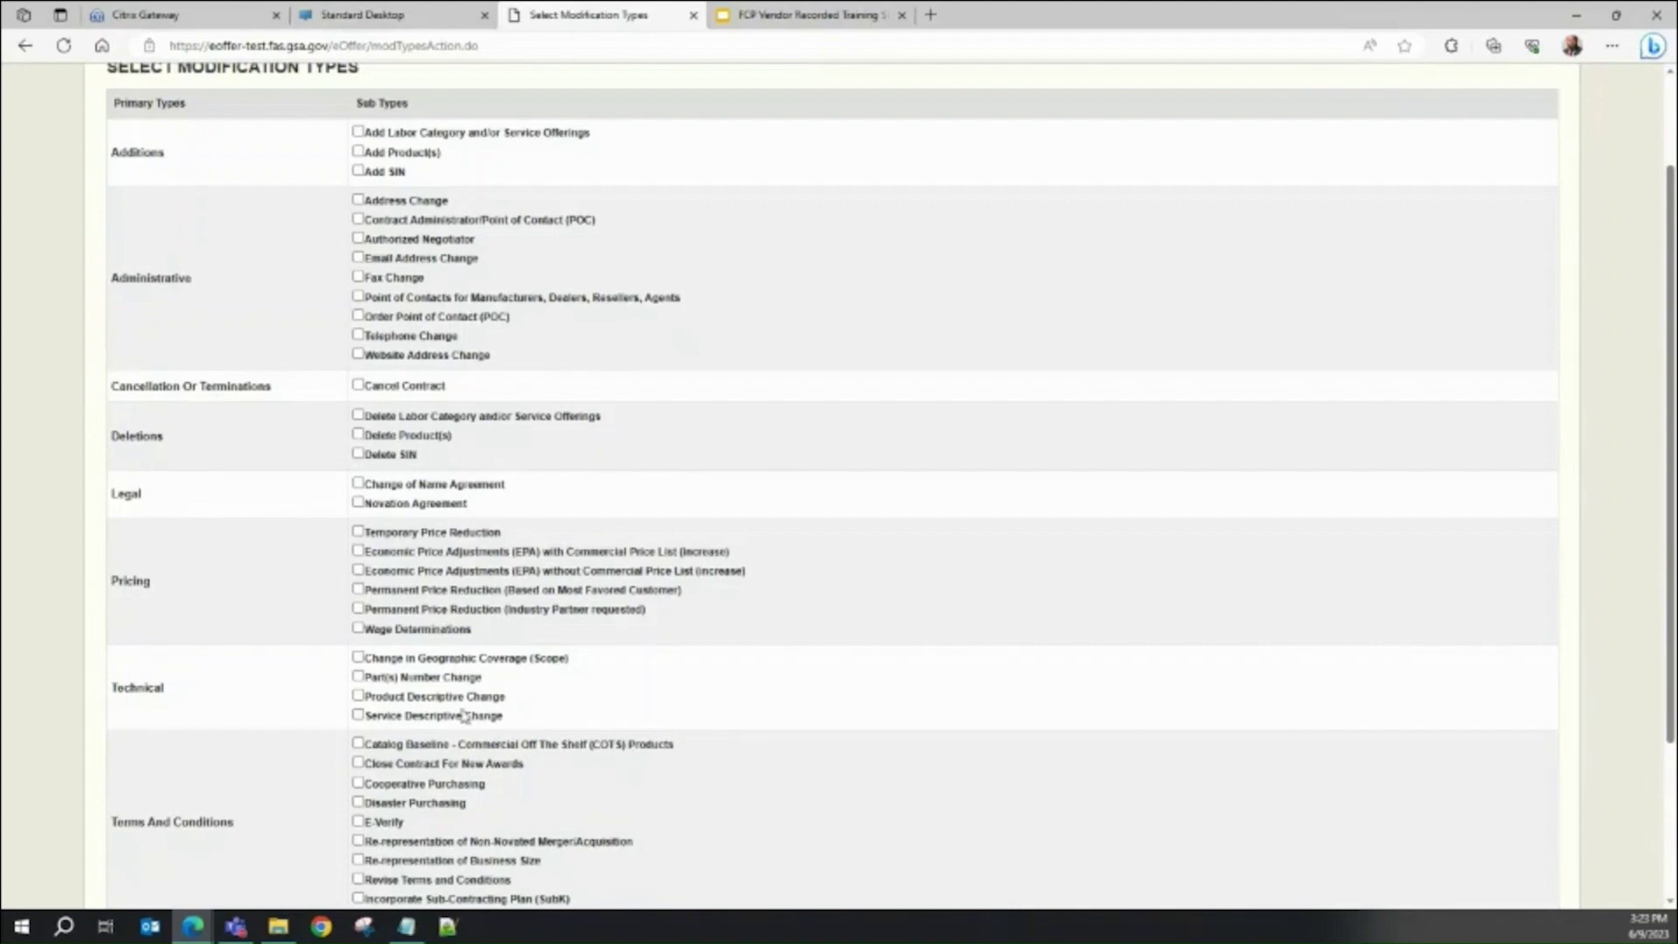
pyautogui.click(358, 697)
pyautogui.scroll(-3, 1390, 770)
pyautogui.click(1510, 724)
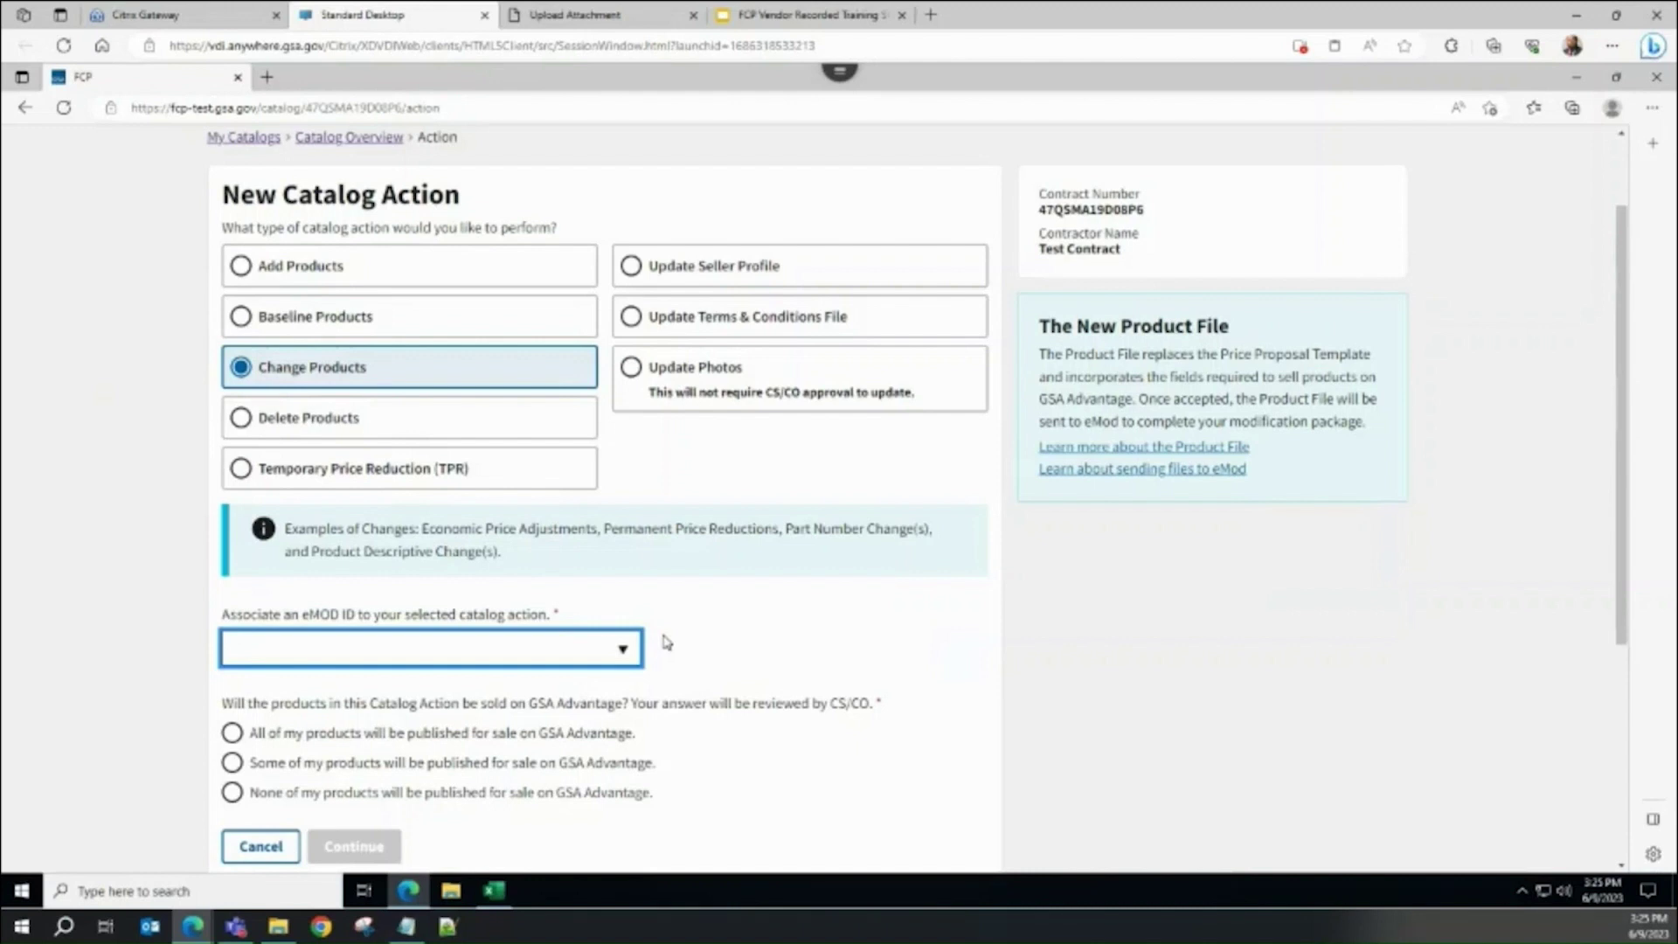
# Associate eMod ID V14A7Y78 with the Change Products action, specify that all products will be published on GSA Advantage, and continue
pyautogui.click(624, 663)
pyautogui.click(519, 709)
pyautogui.scroll(-1, 736, 675)
pyautogui.click(232, 621)
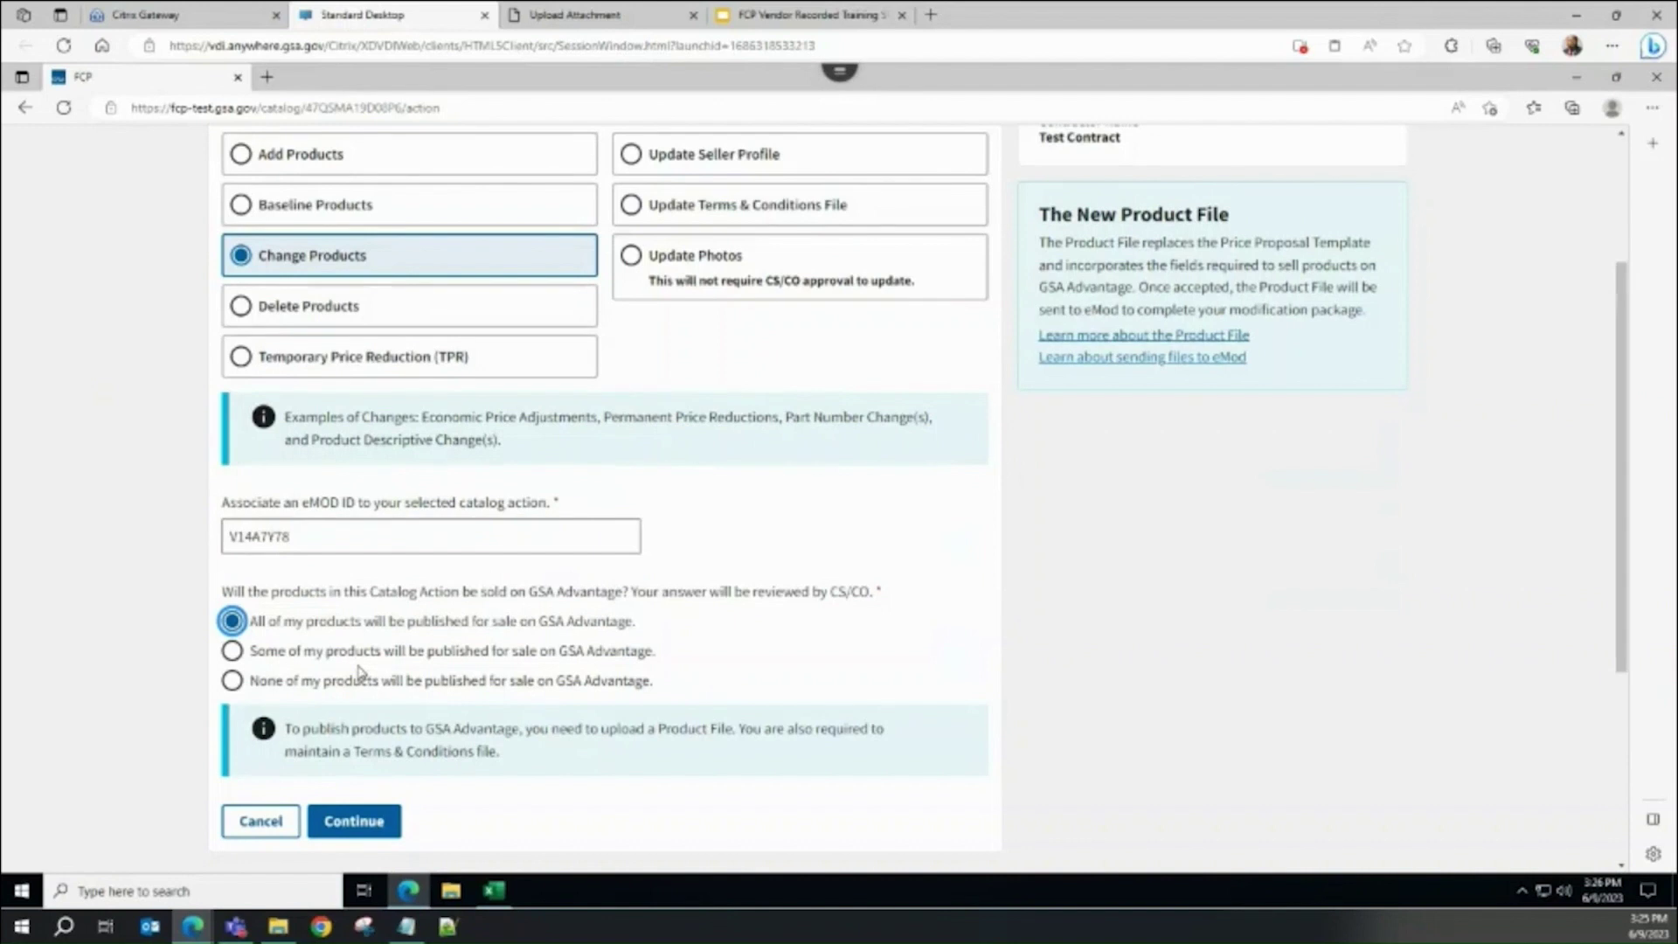
pyautogui.scroll(-2, 359, 671)
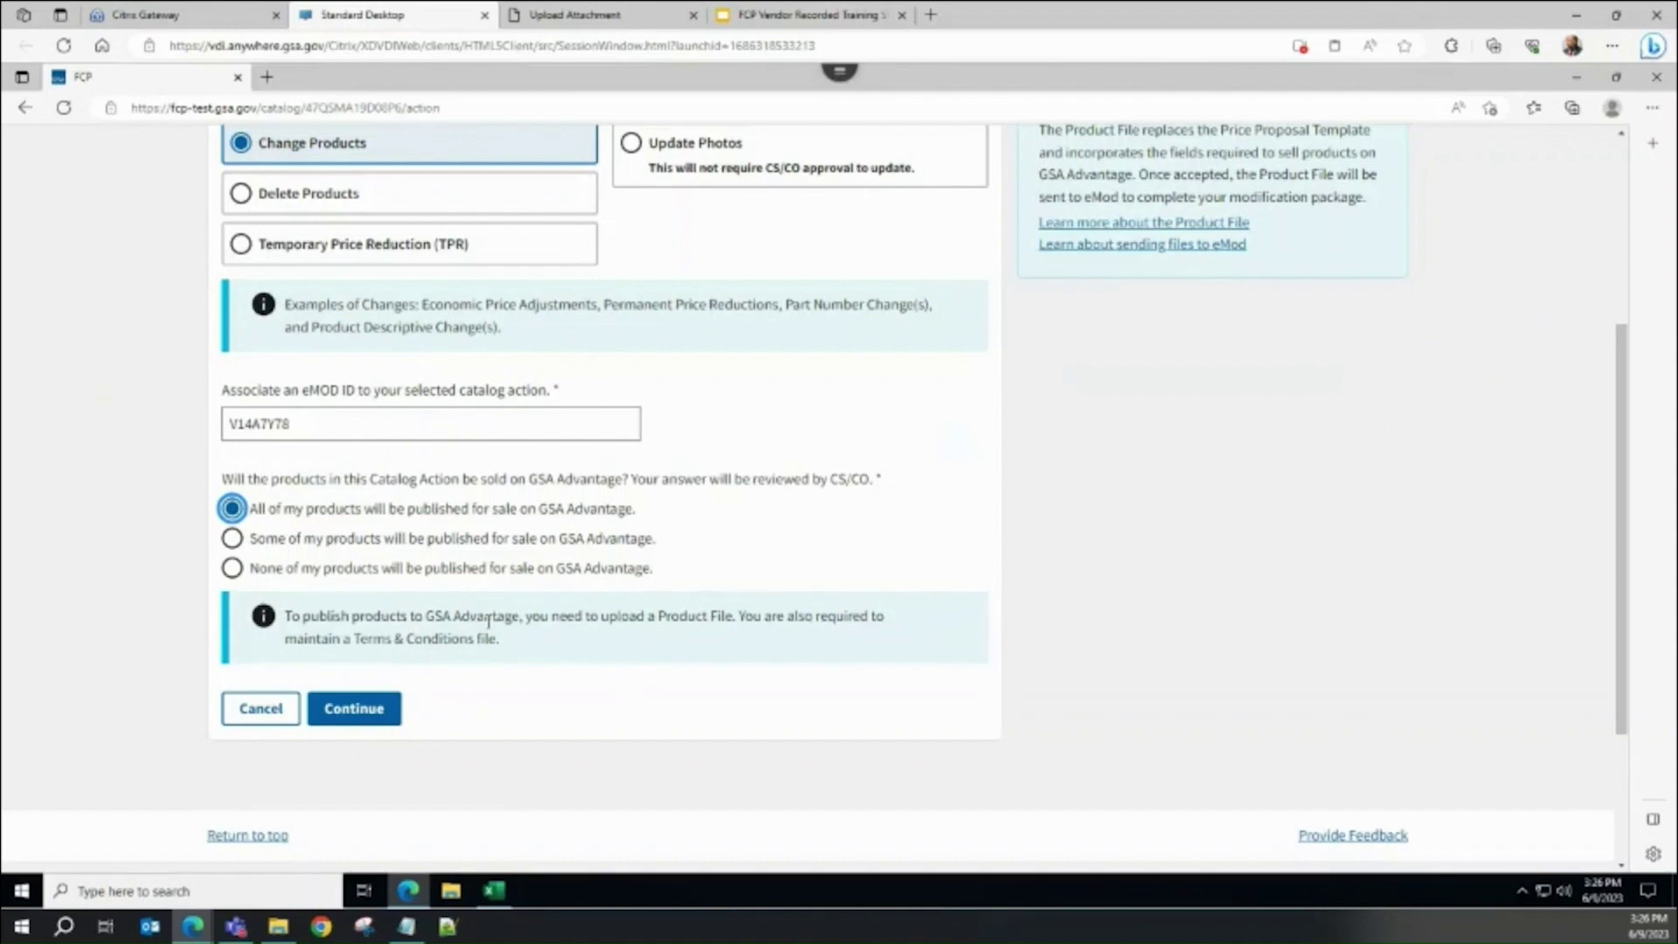
pyautogui.click(372, 713)
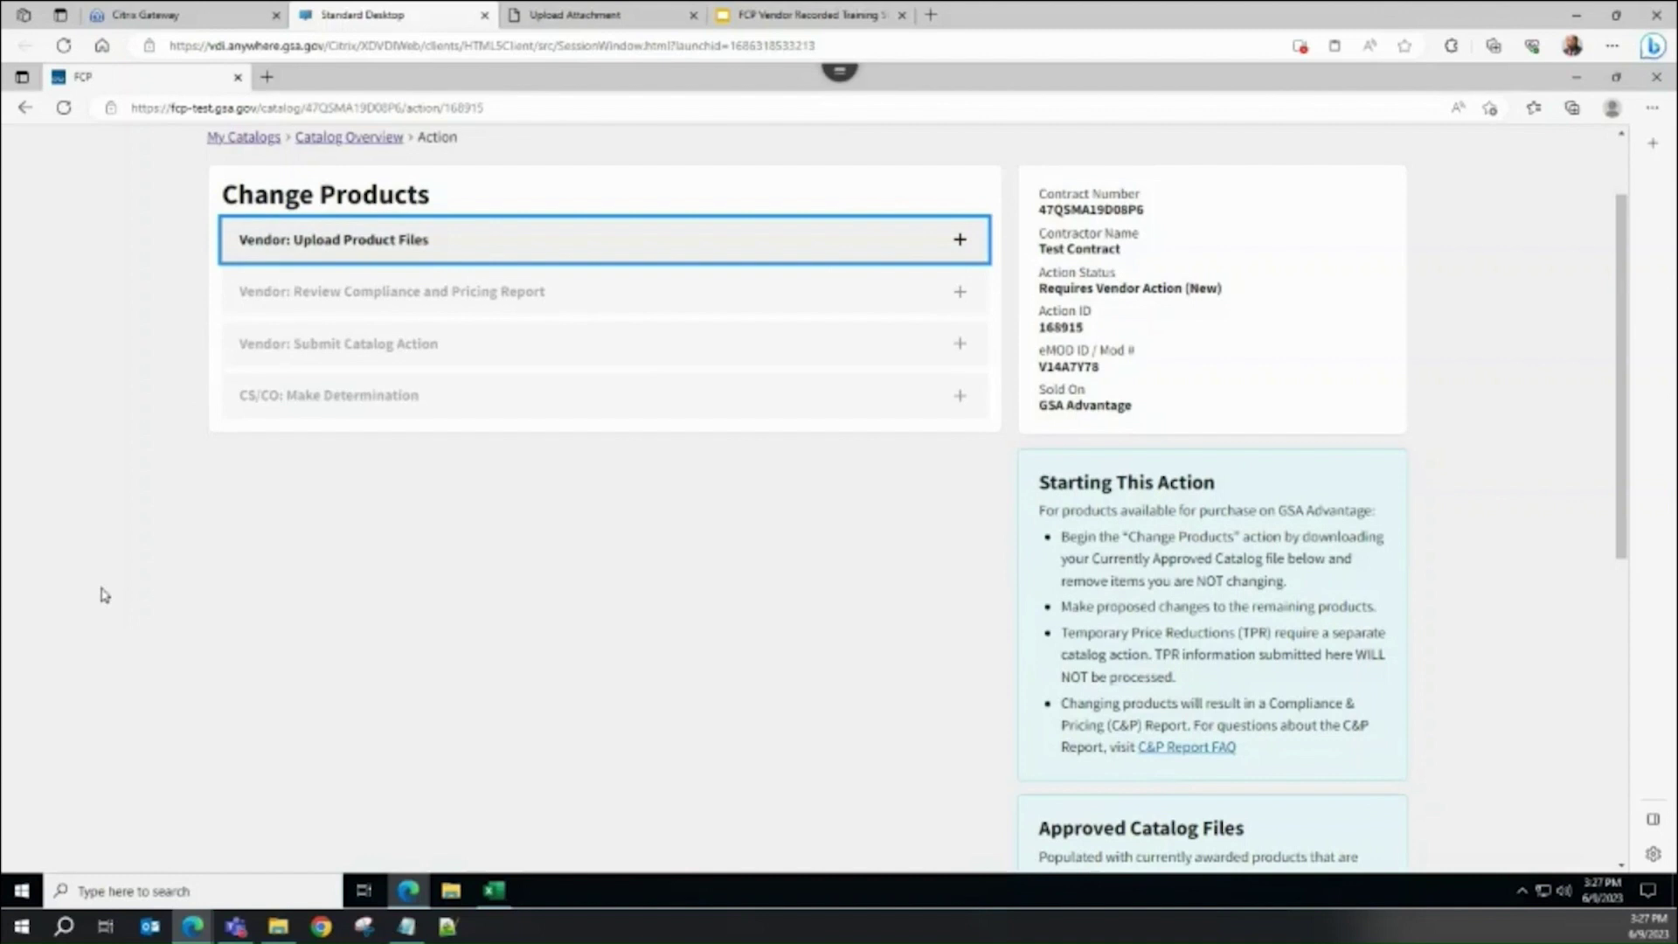
# Upload and submit the product file D08P6_Change_PF_Training.xlsx for the Change Products action, and refresh the action's status
pyautogui.scroll(-1, 845, 650)
pyautogui.scroll(-2, 844, 651)
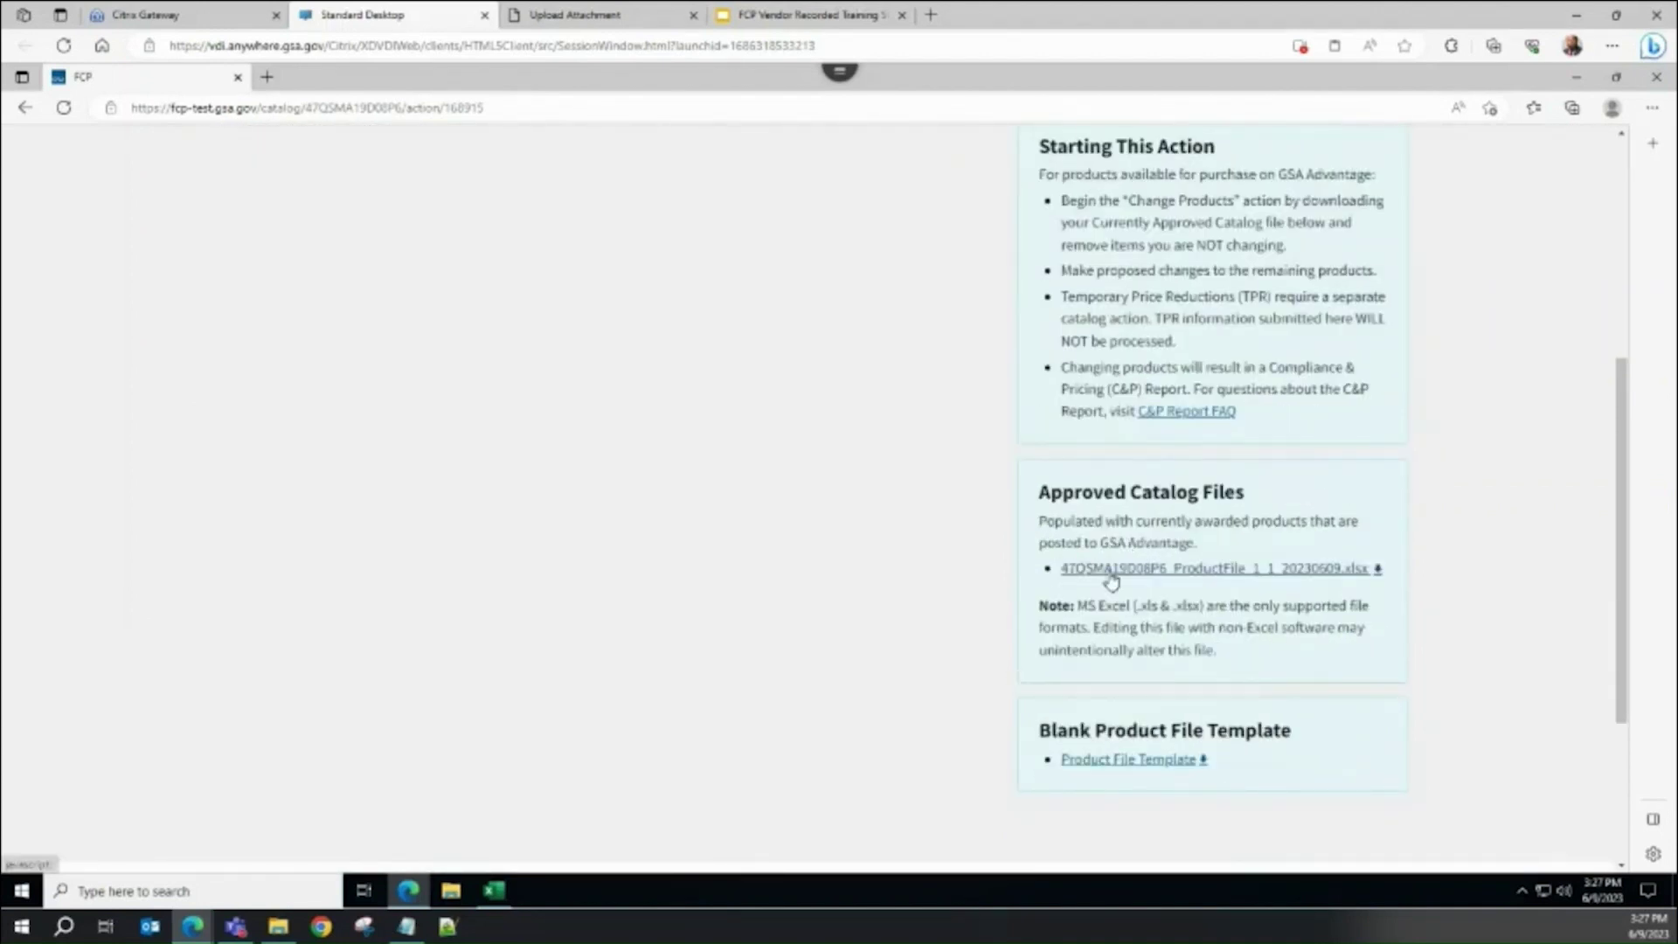
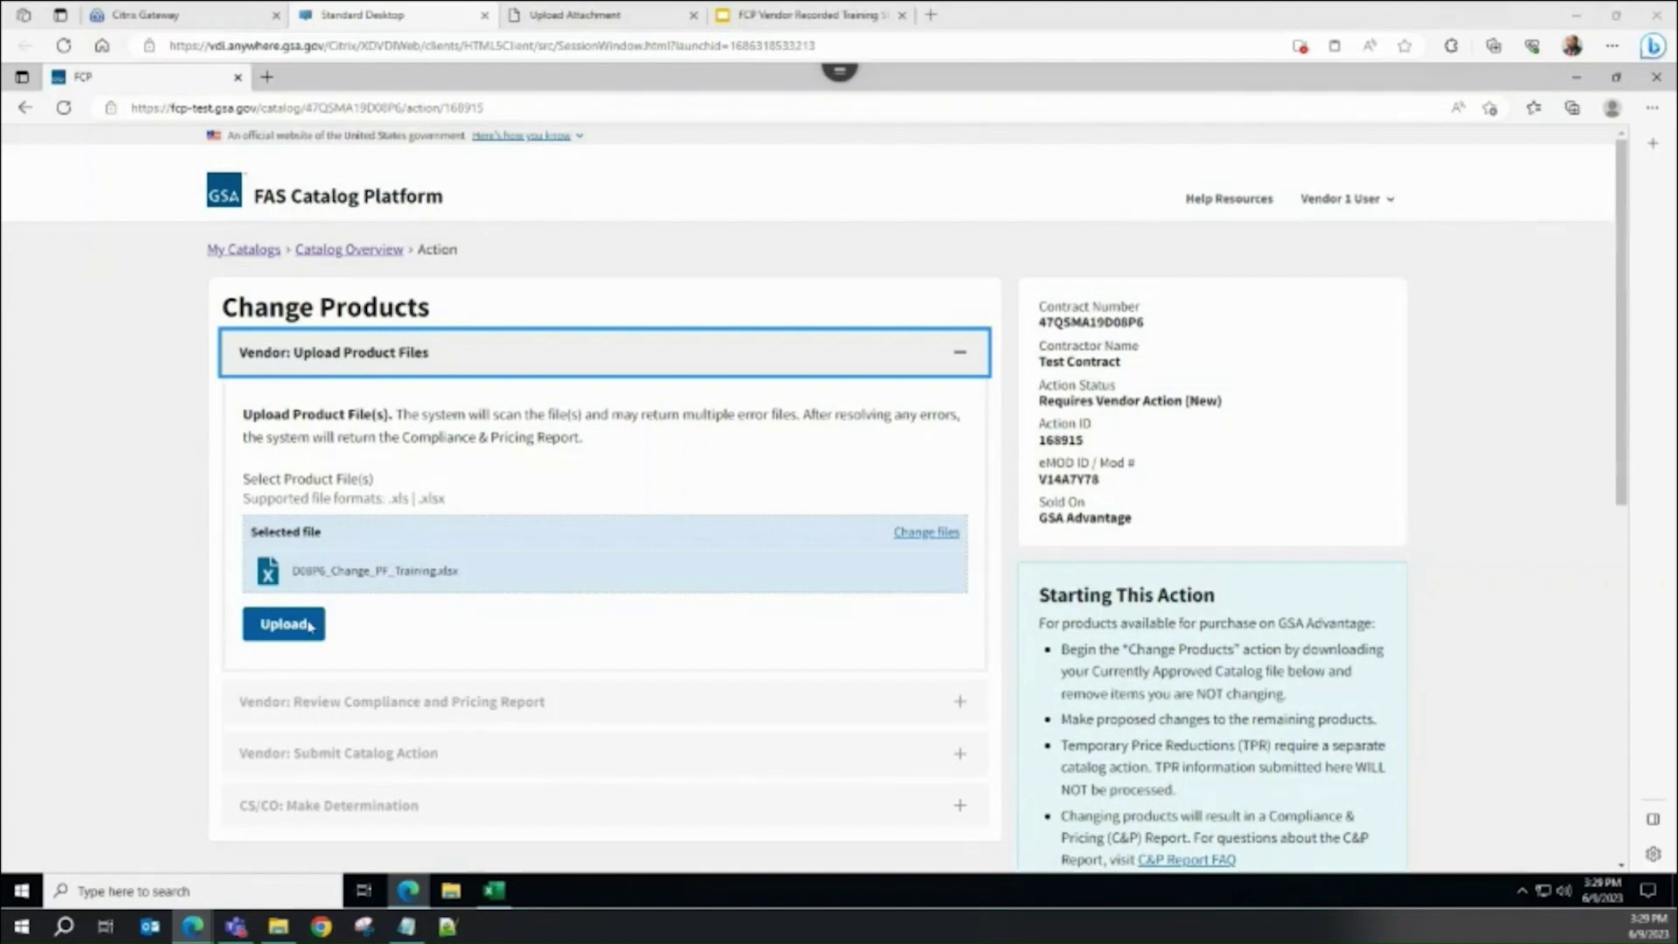
pyautogui.click(276, 625)
pyautogui.click(277, 625)
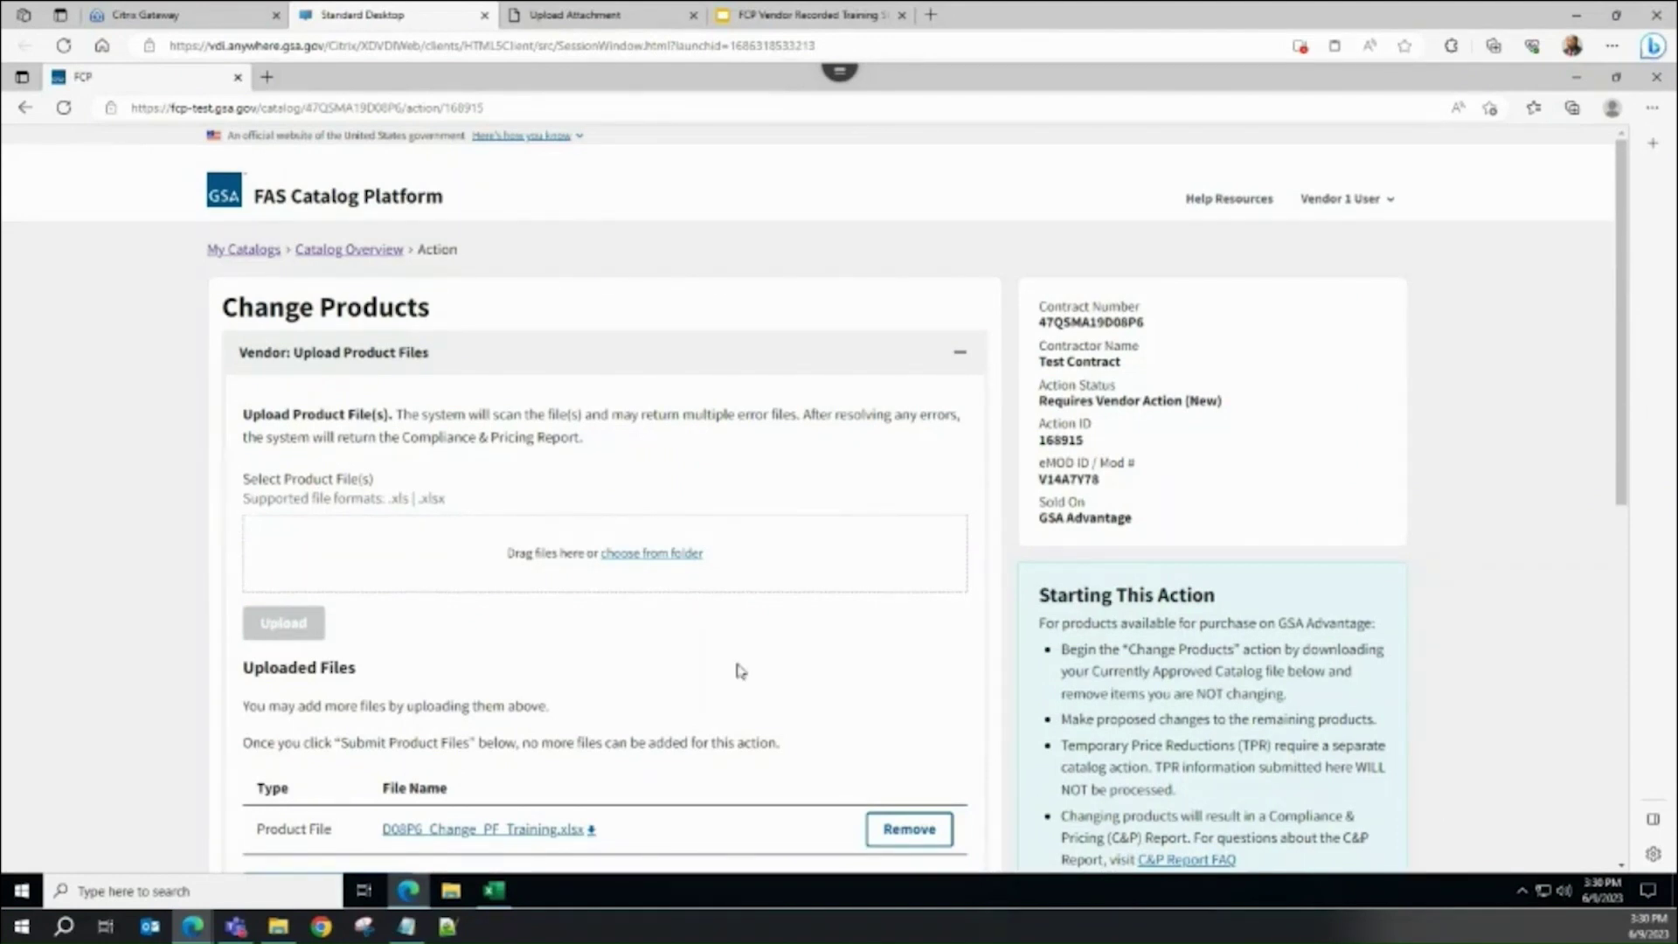
pyautogui.scroll(-4, 738, 672)
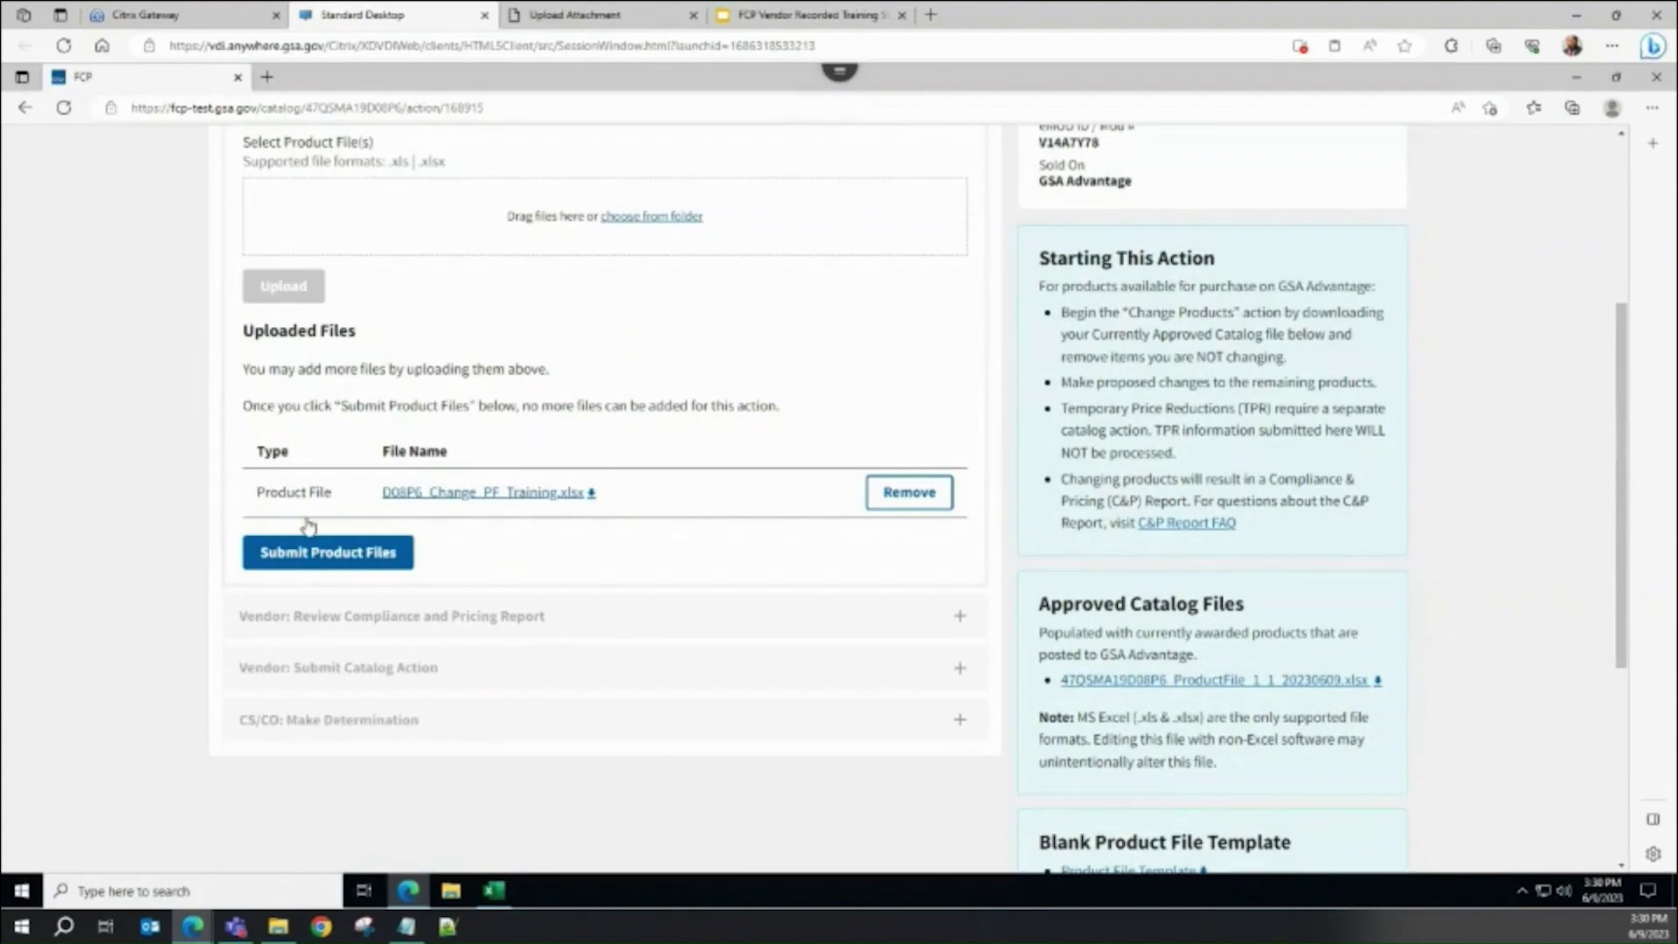
pyautogui.click(316, 554)
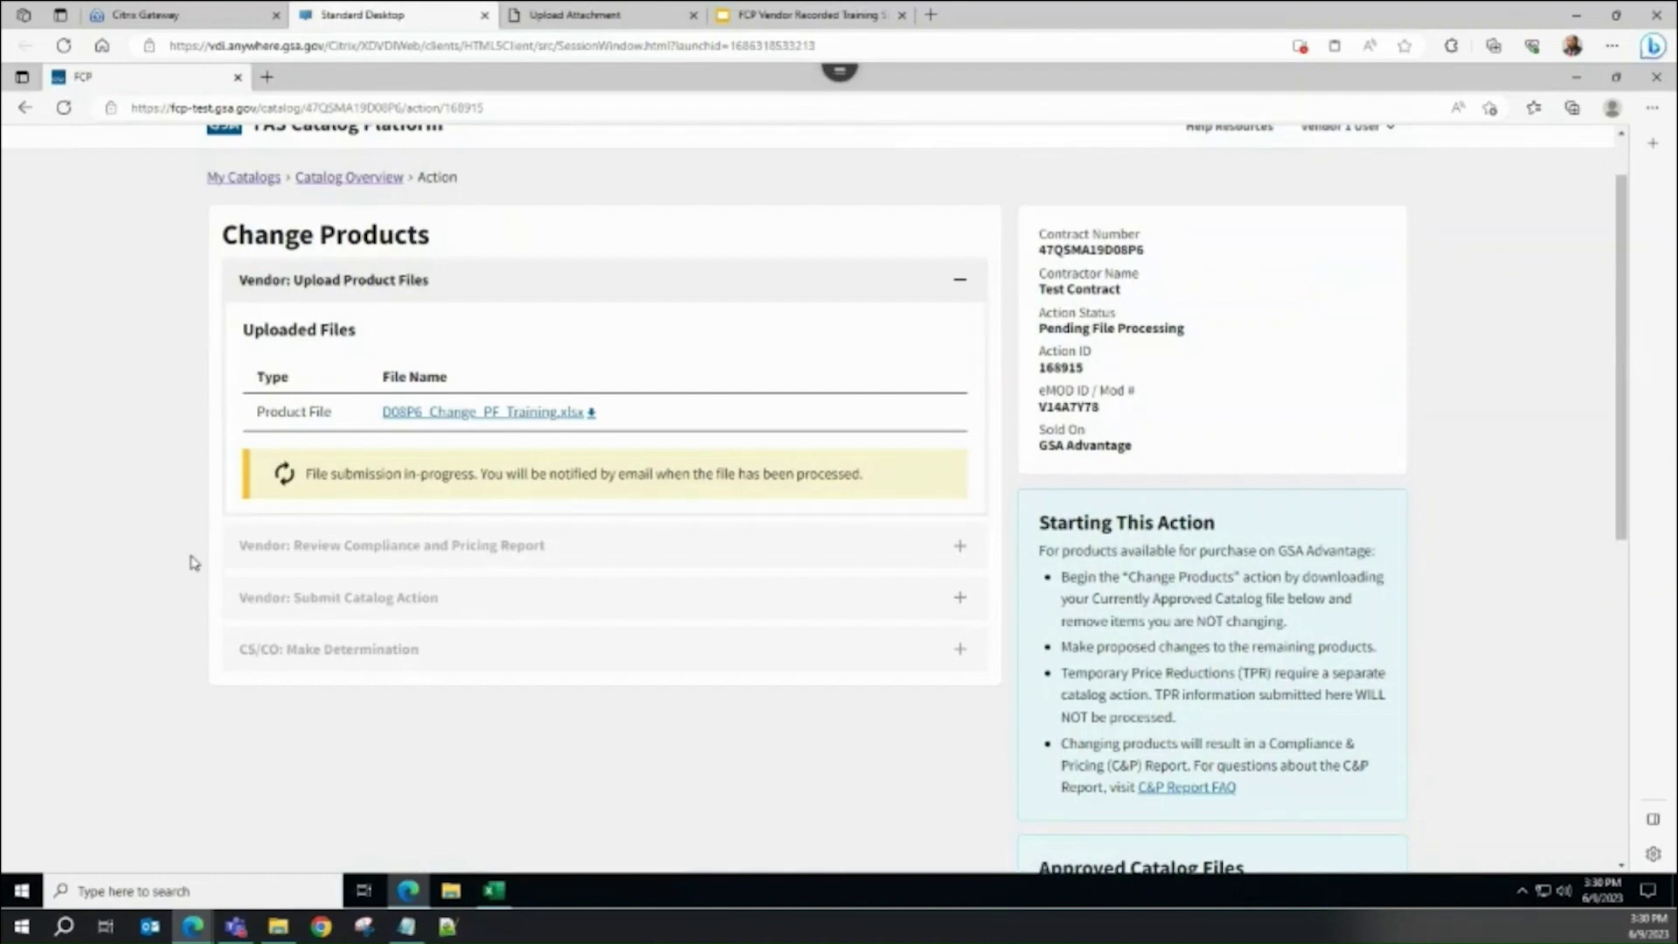
pyautogui.scroll(1, 150, 689)
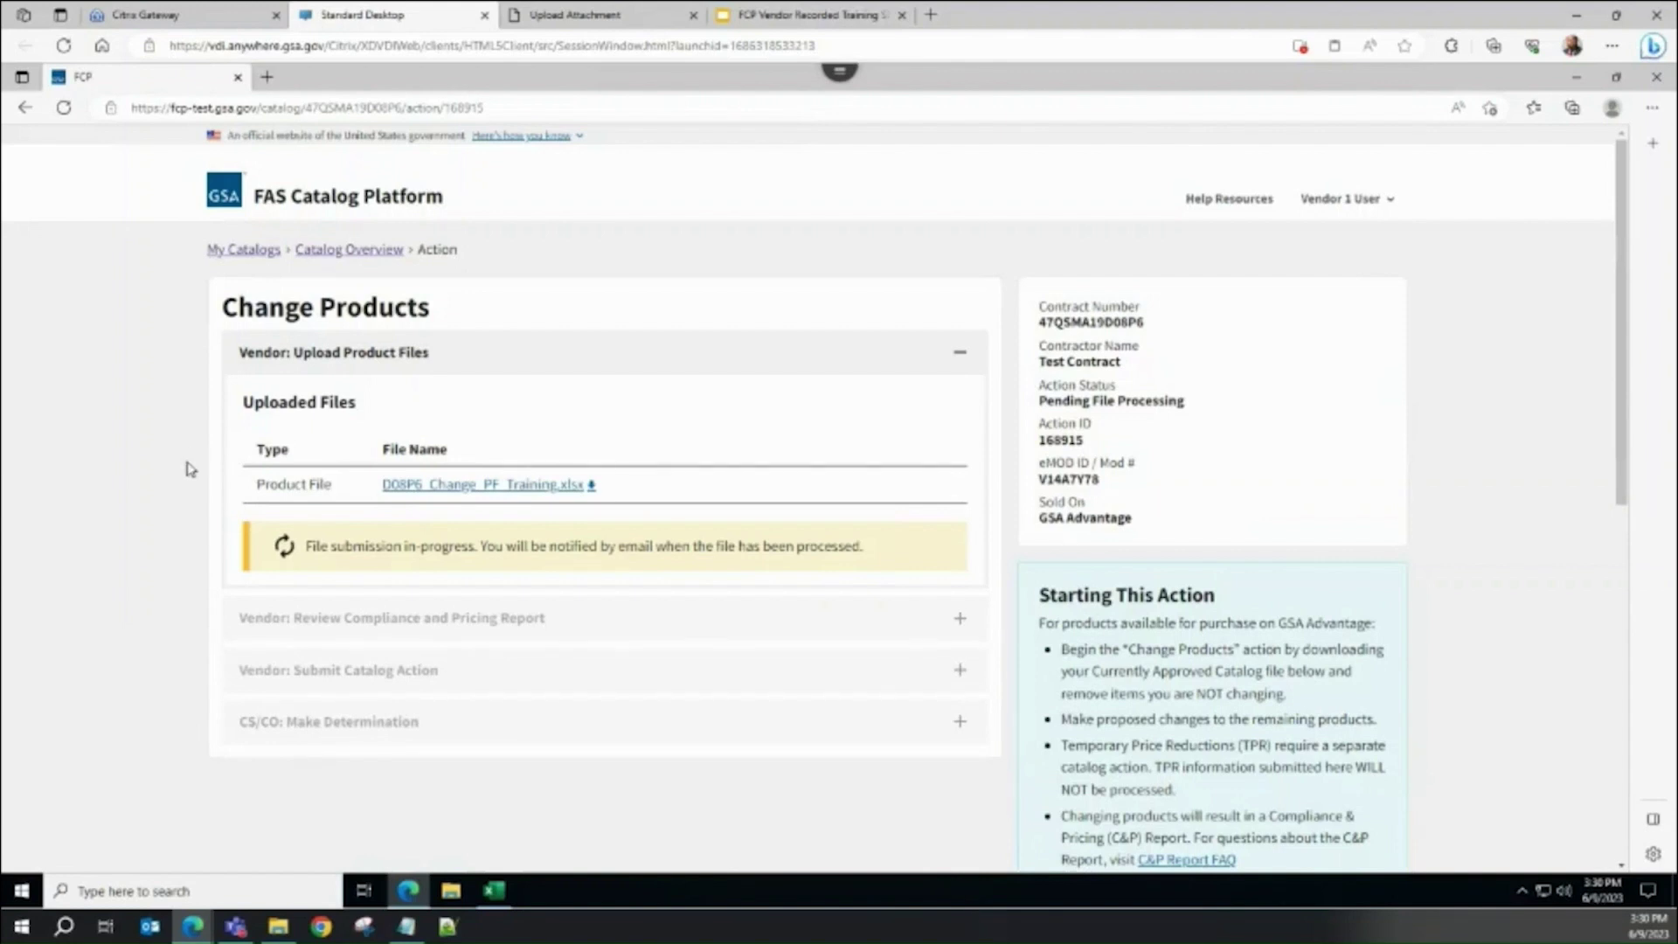
pyautogui.click(64, 108)
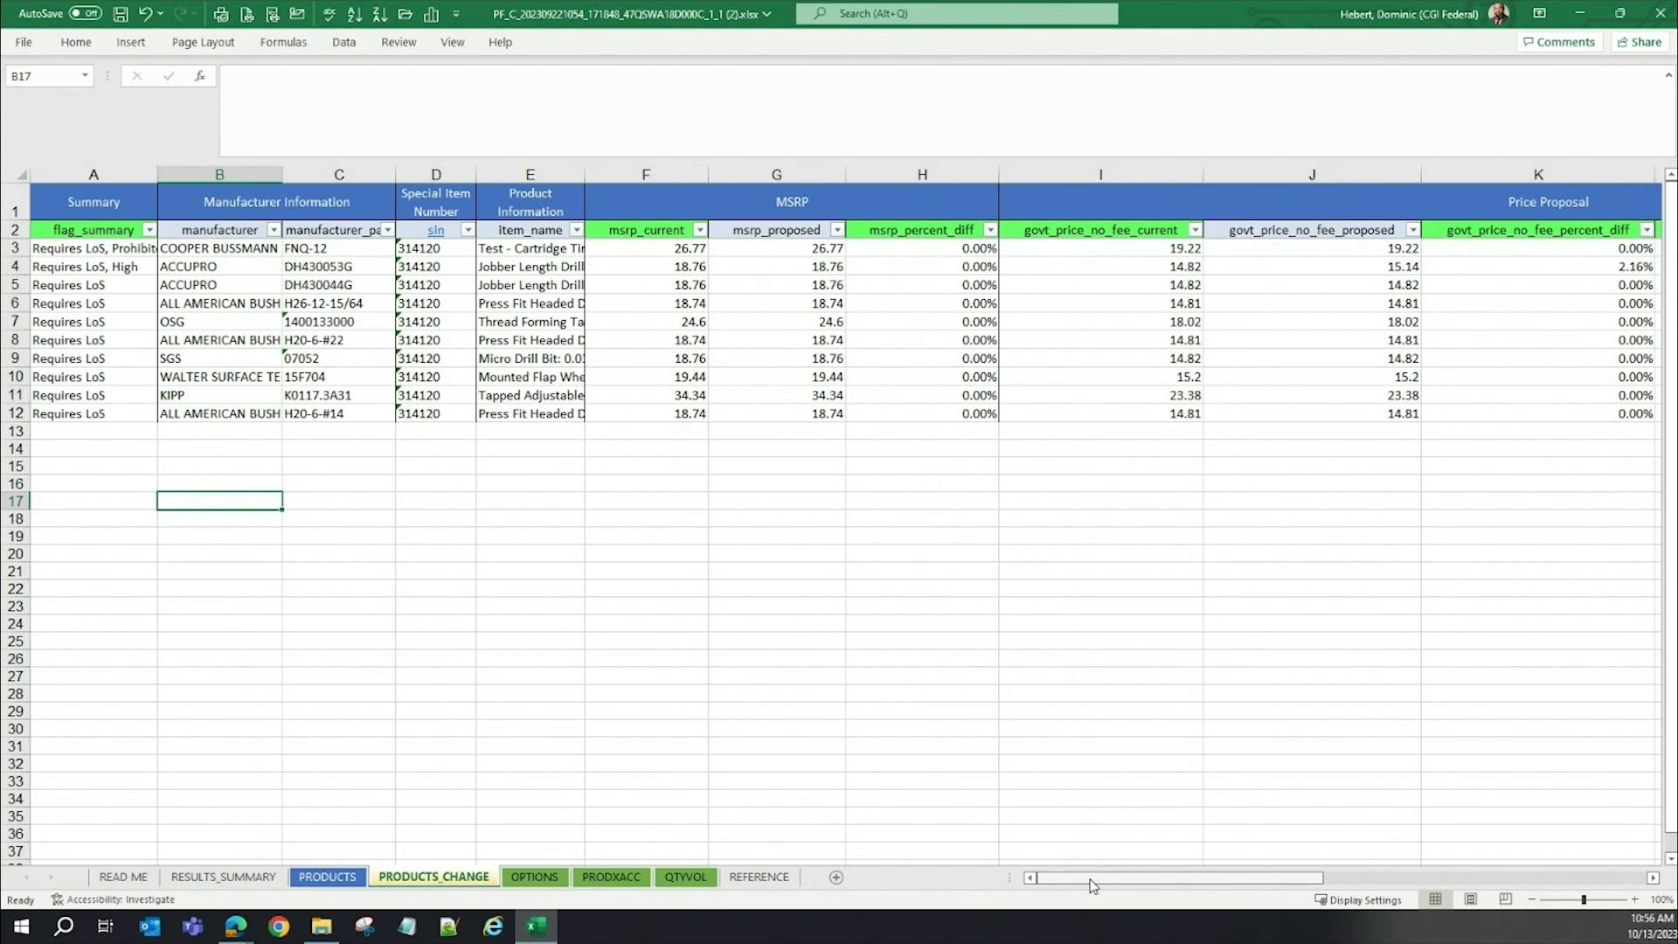
# Examine the price proposal, MFC and other changed fields on the report's PRODUCTS_CHANGE sheet, and open the RESULTS_SUMMARY sheet
pyautogui.moveTo(1091, 887); pyautogui.dragTo(1564, 879)
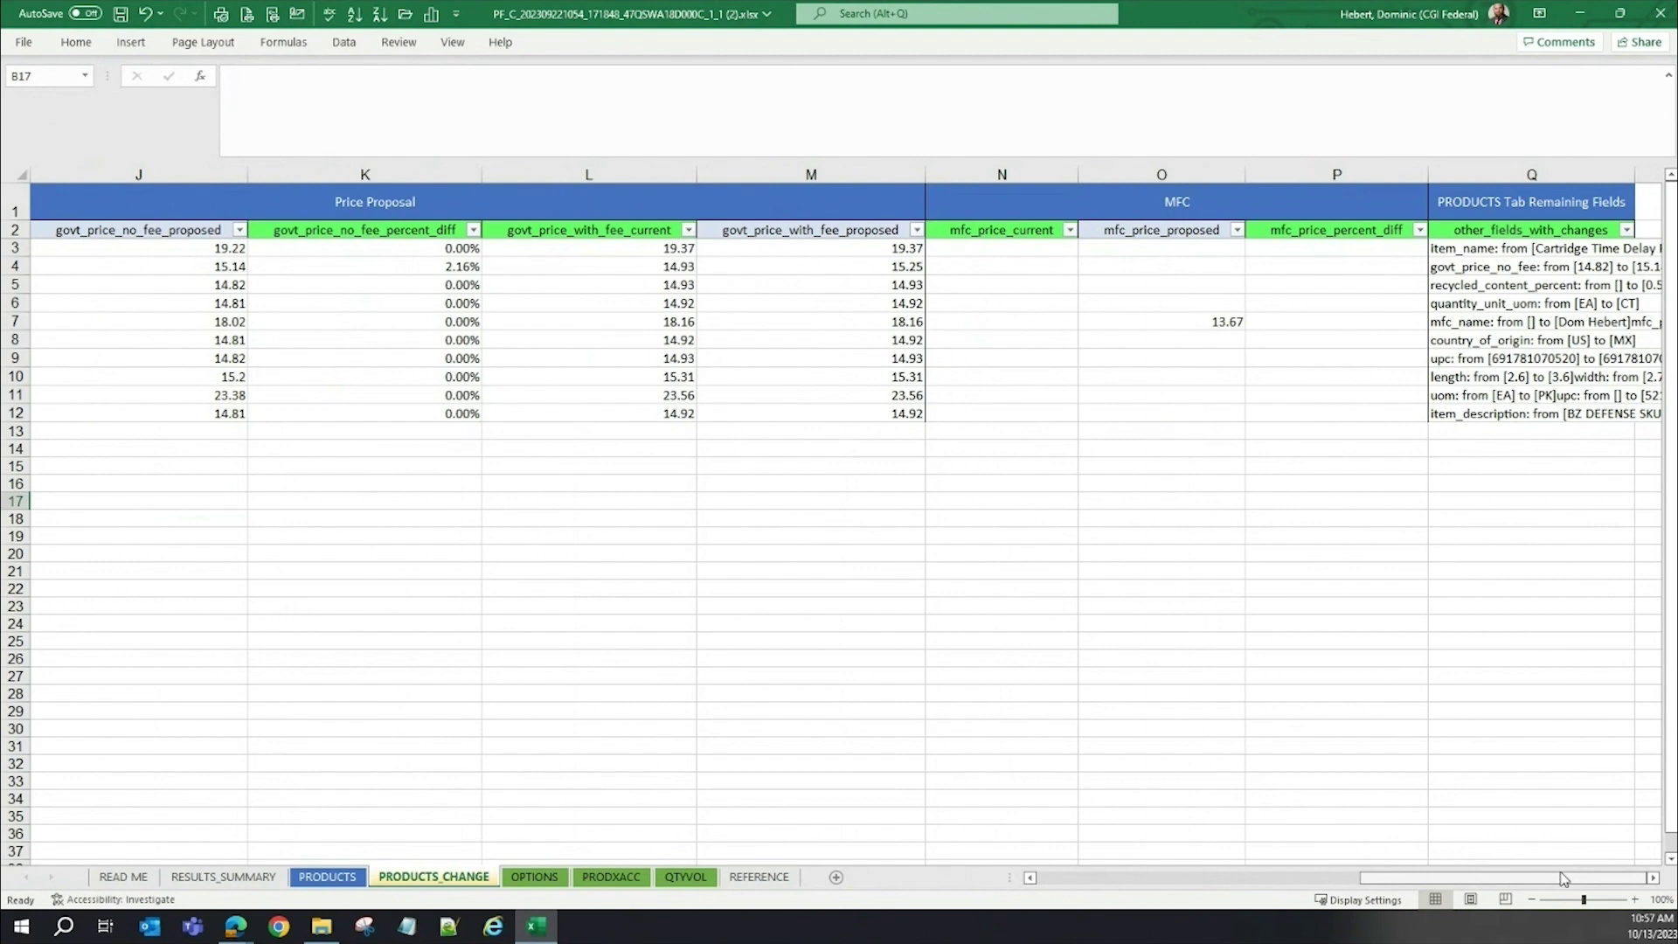
pyautogui.click(224, 877)
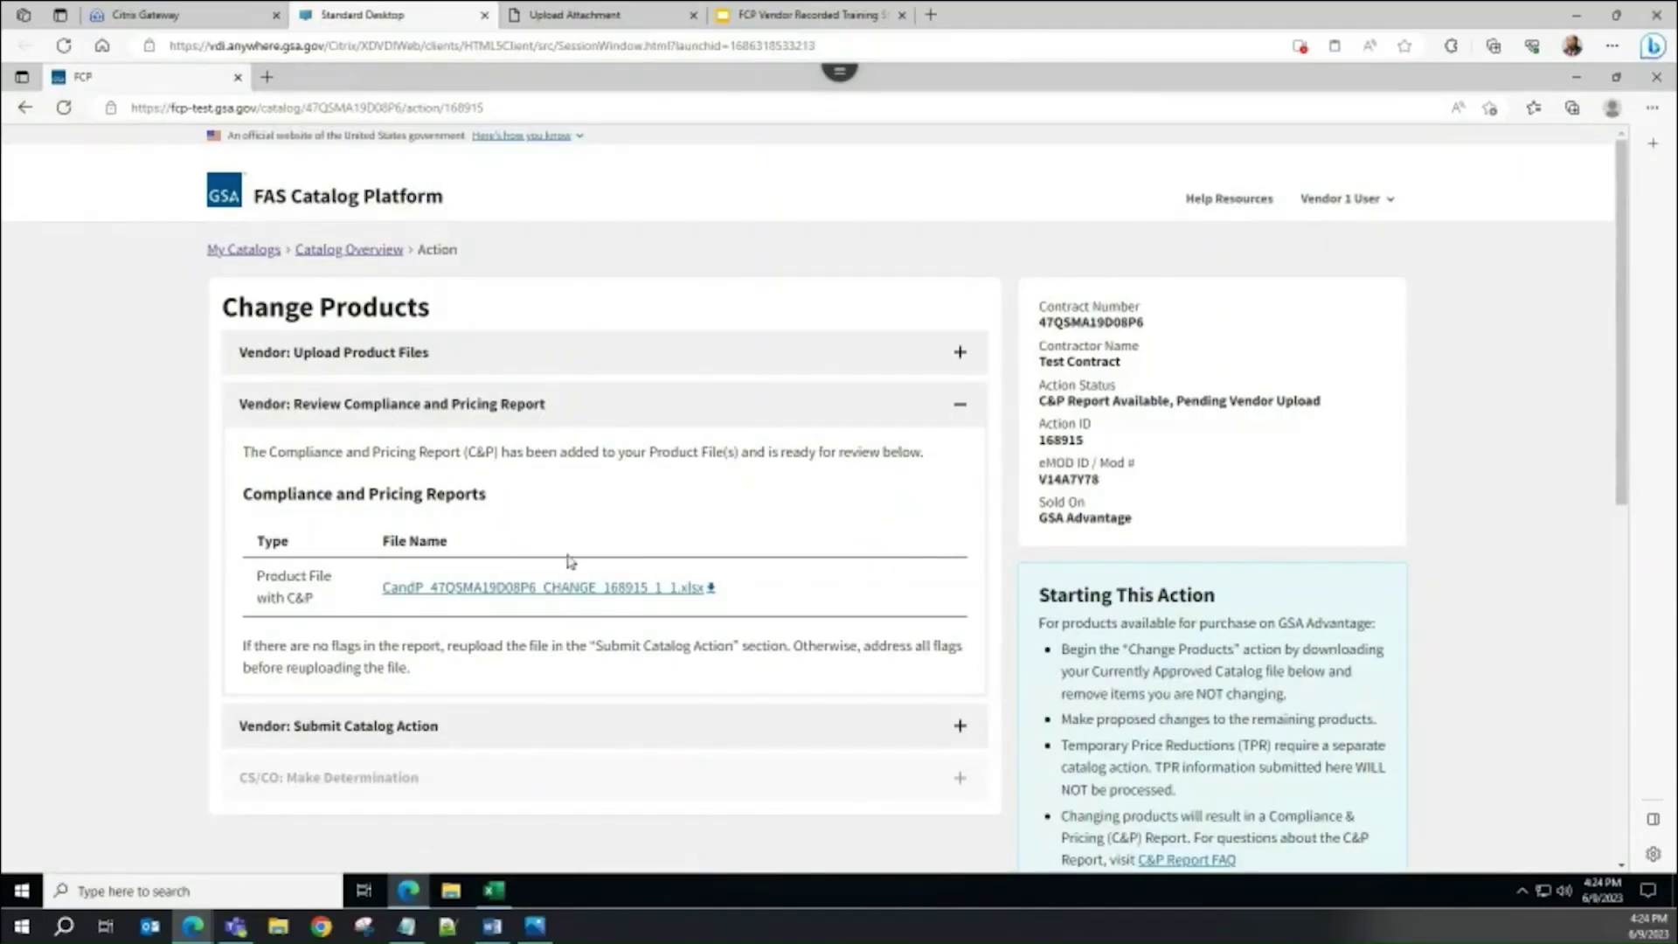
# Upload the updated product file with the Compliance and Pricing Report under Submit Catalog Action, and send it to eMod
pyautogui.scroll(-3, 648, 524)
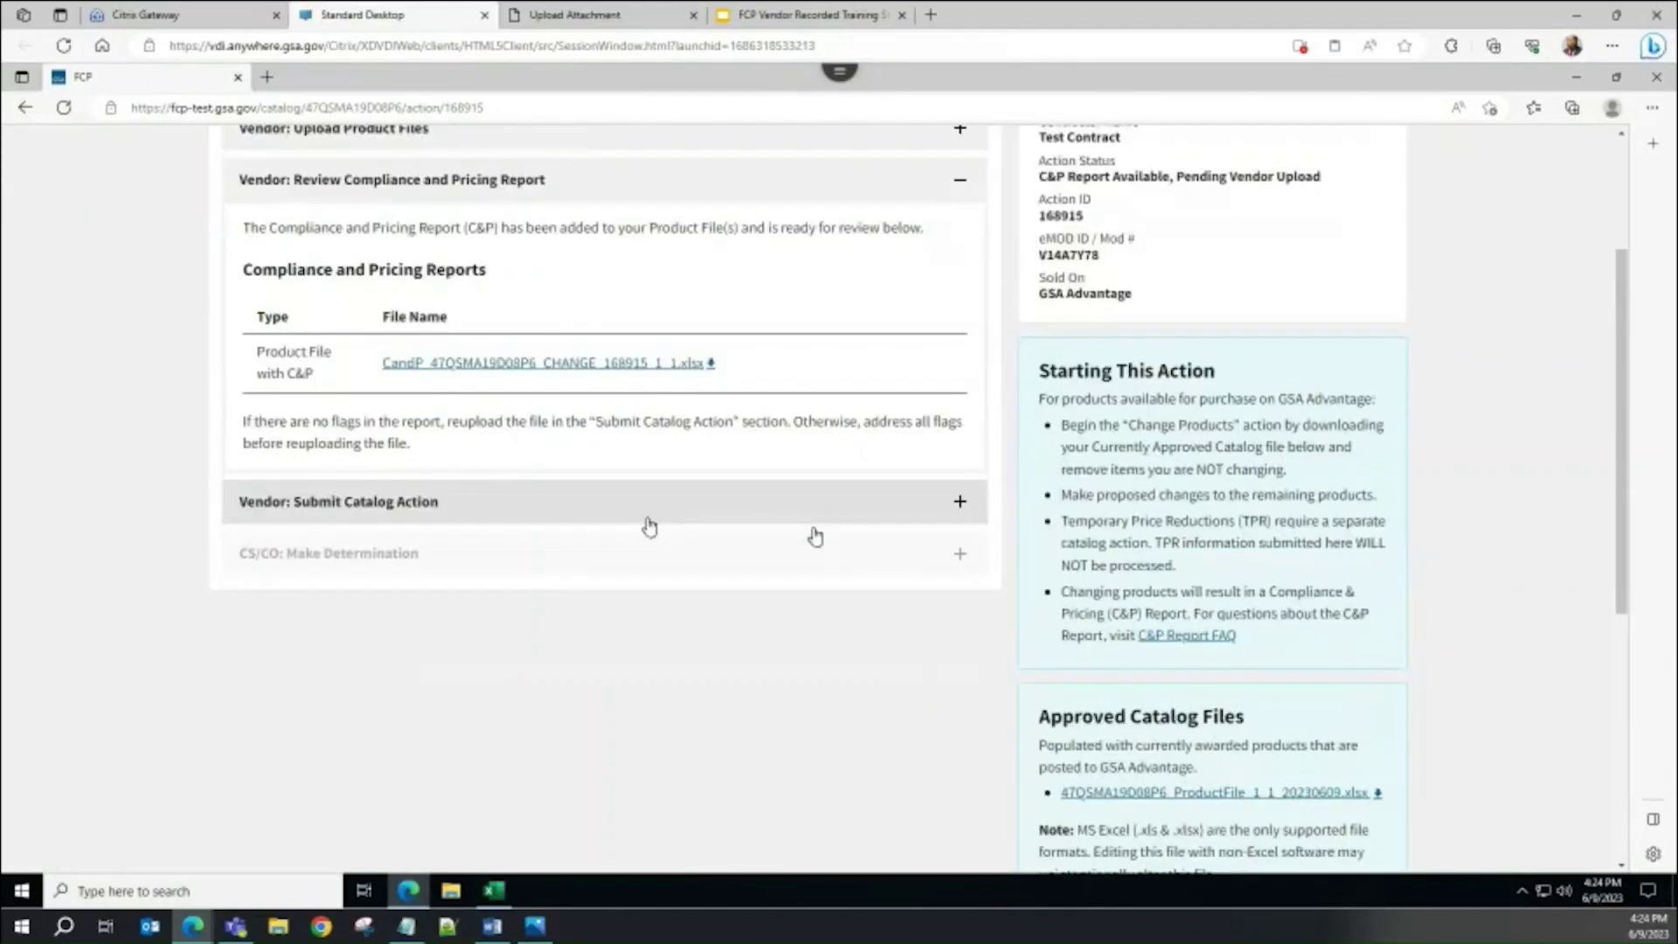
pyautogui.click(962, 504)
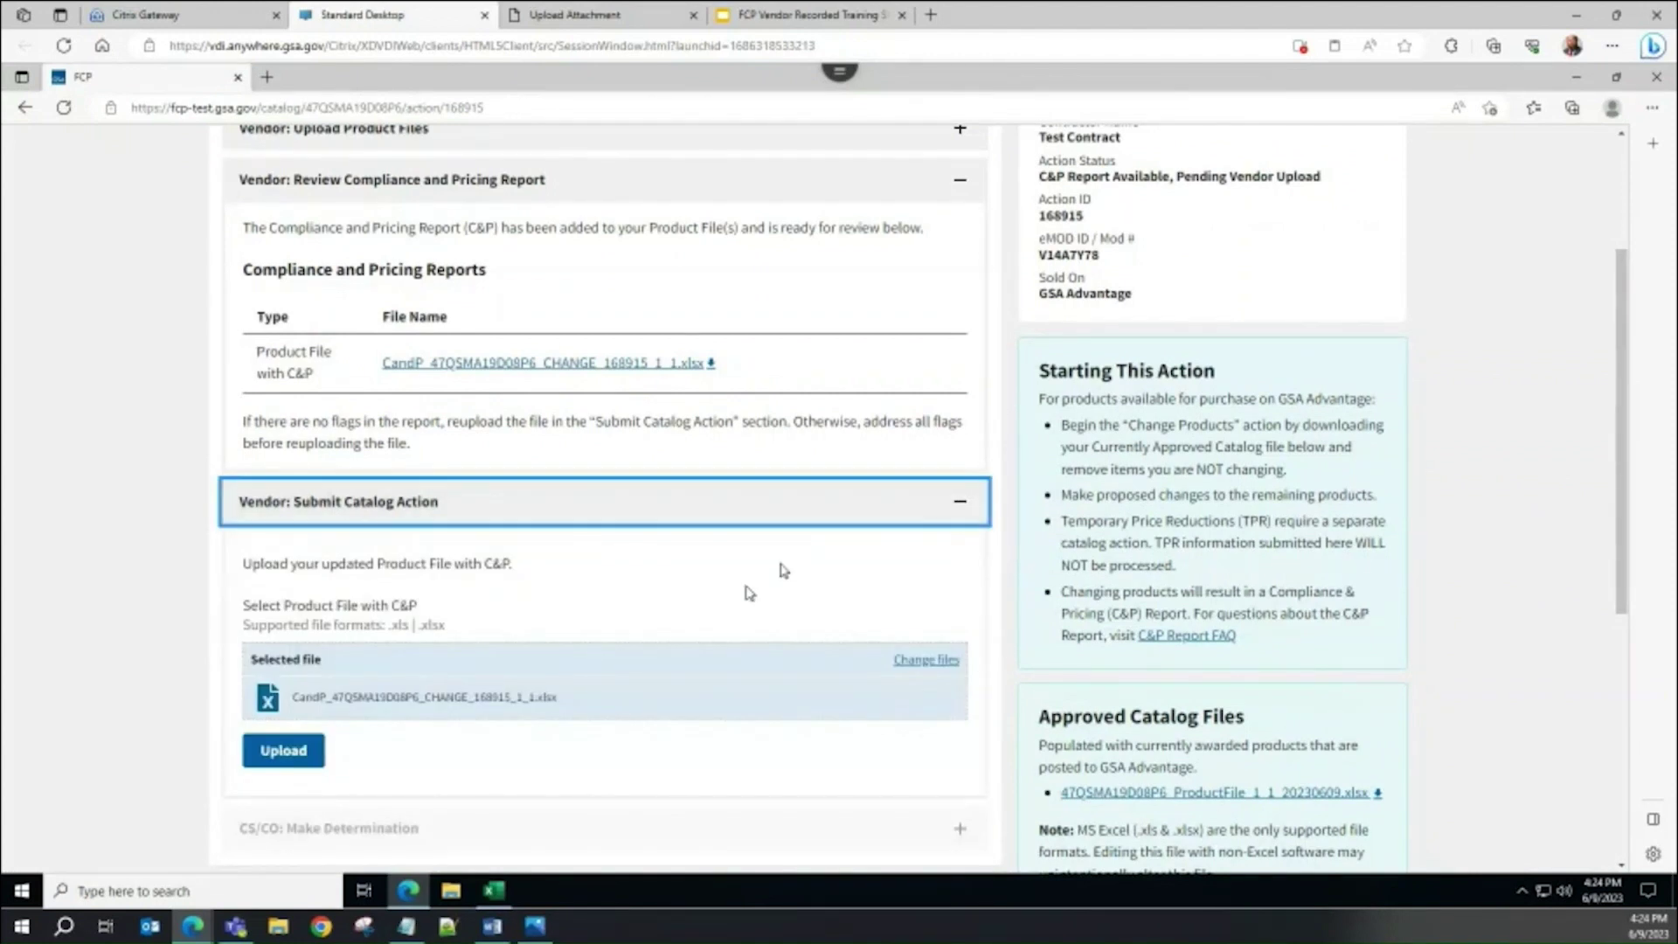
pyautogui.click(291, 751)
pyautogui.scroll(-5, 177, 599)
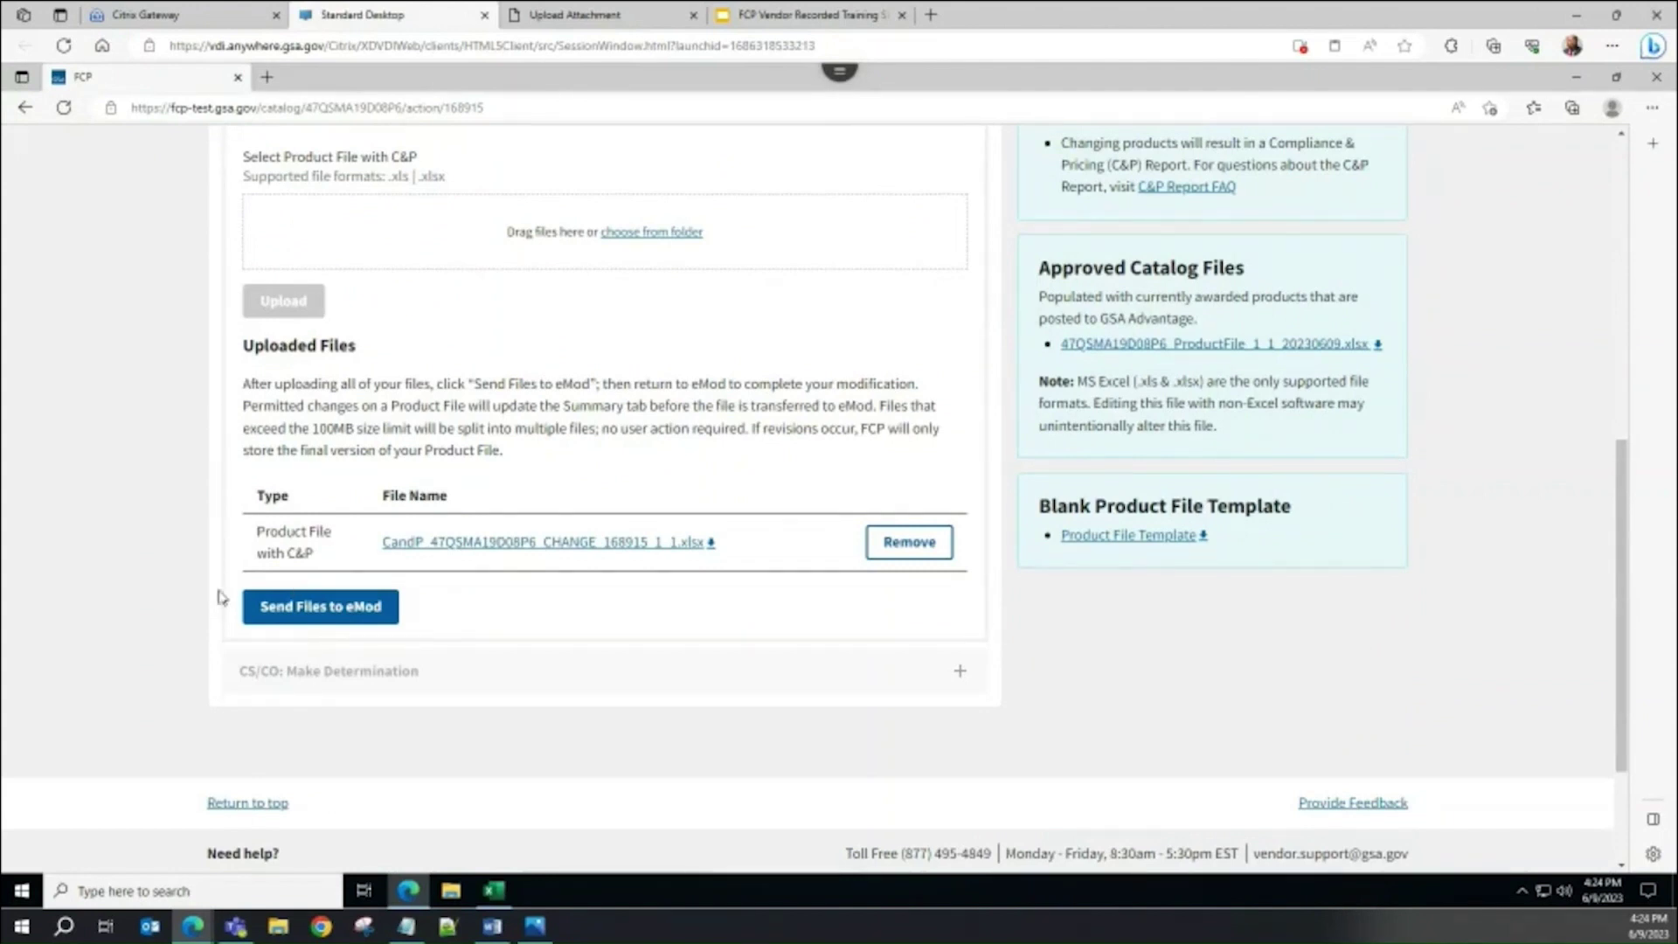
pyautogui.click(321, 607)
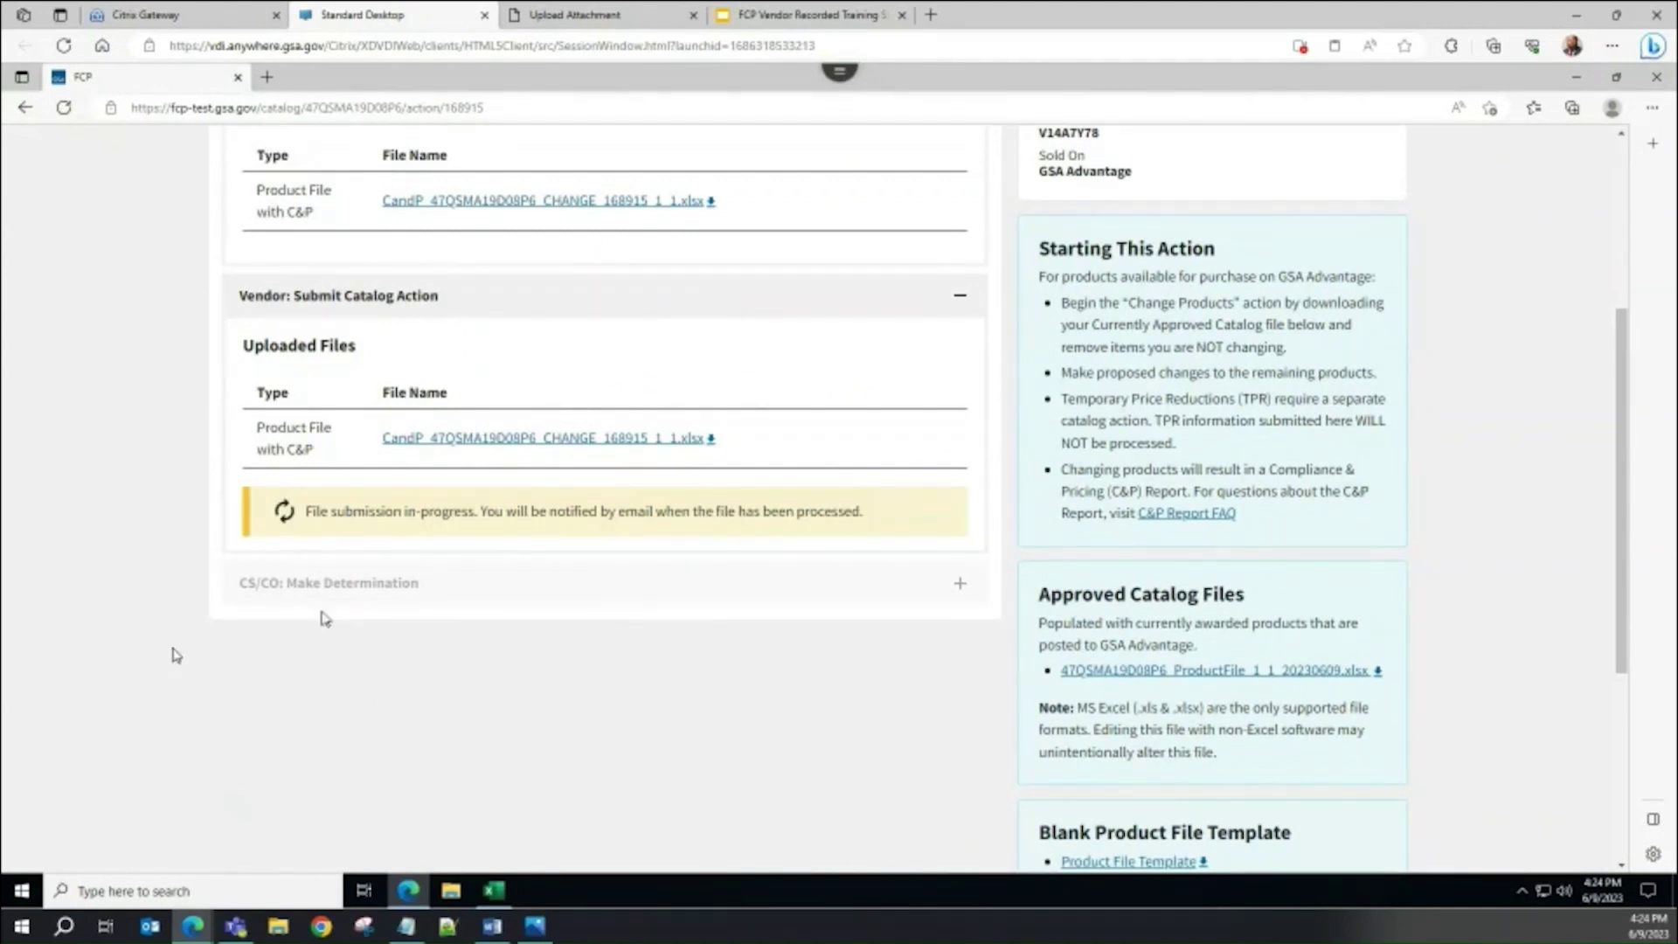
pyautogui.scroll(1, 171, 657)
pyautogui.scroll(3, 168, 680)
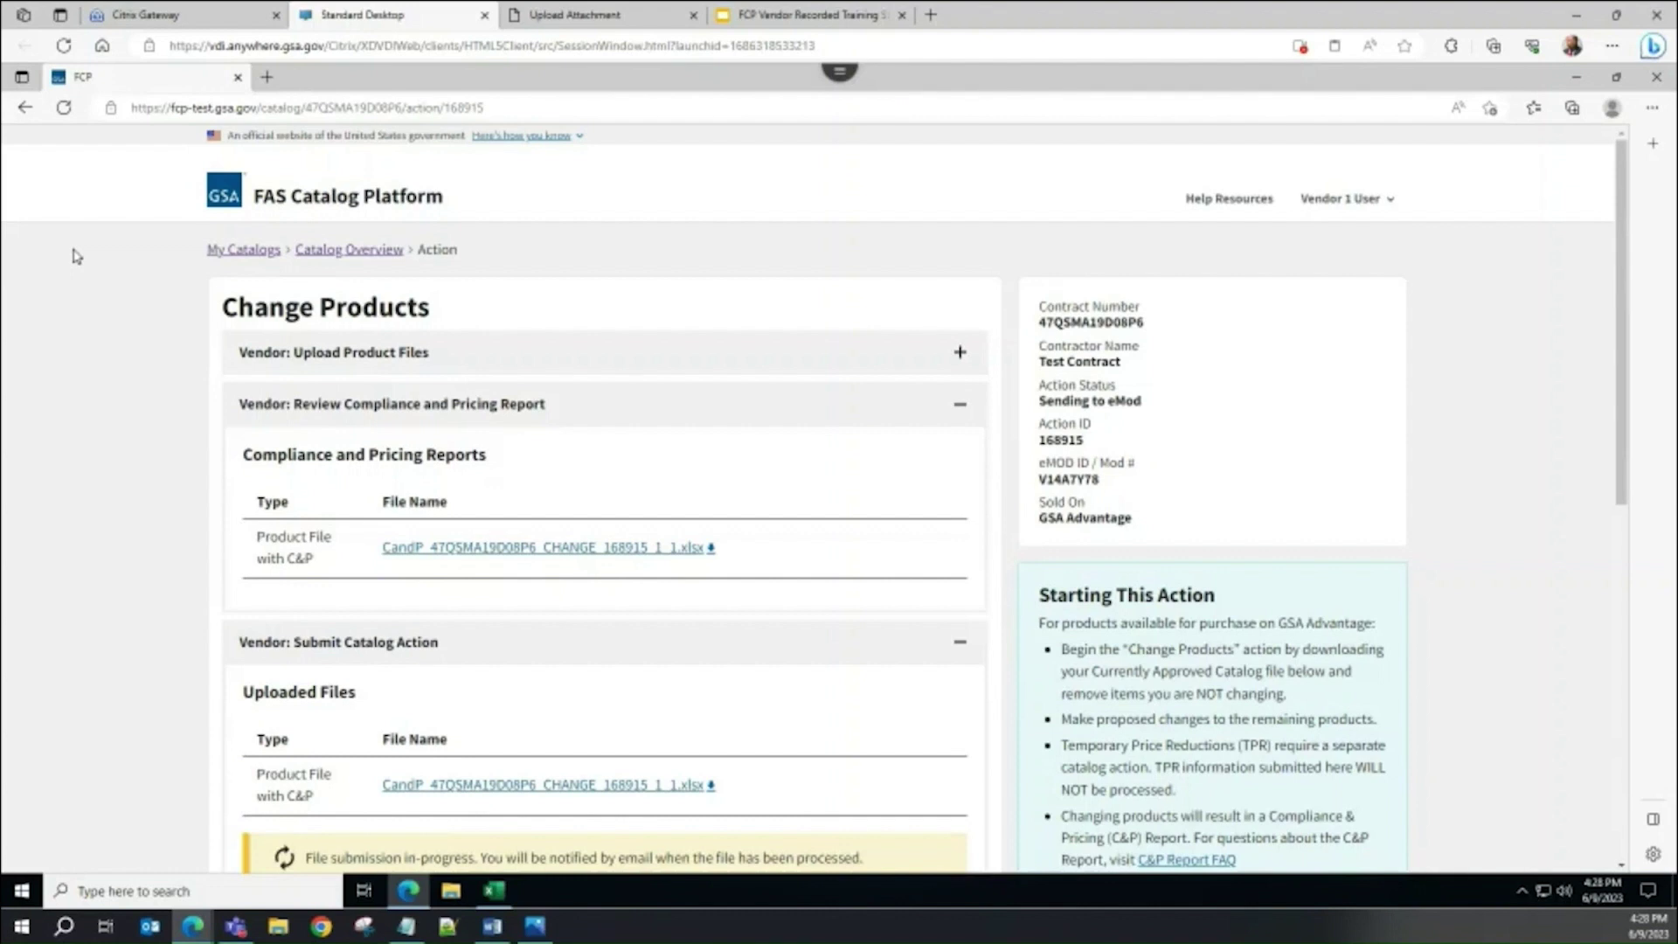
pyautogui.scroll(-1, 149, 321)
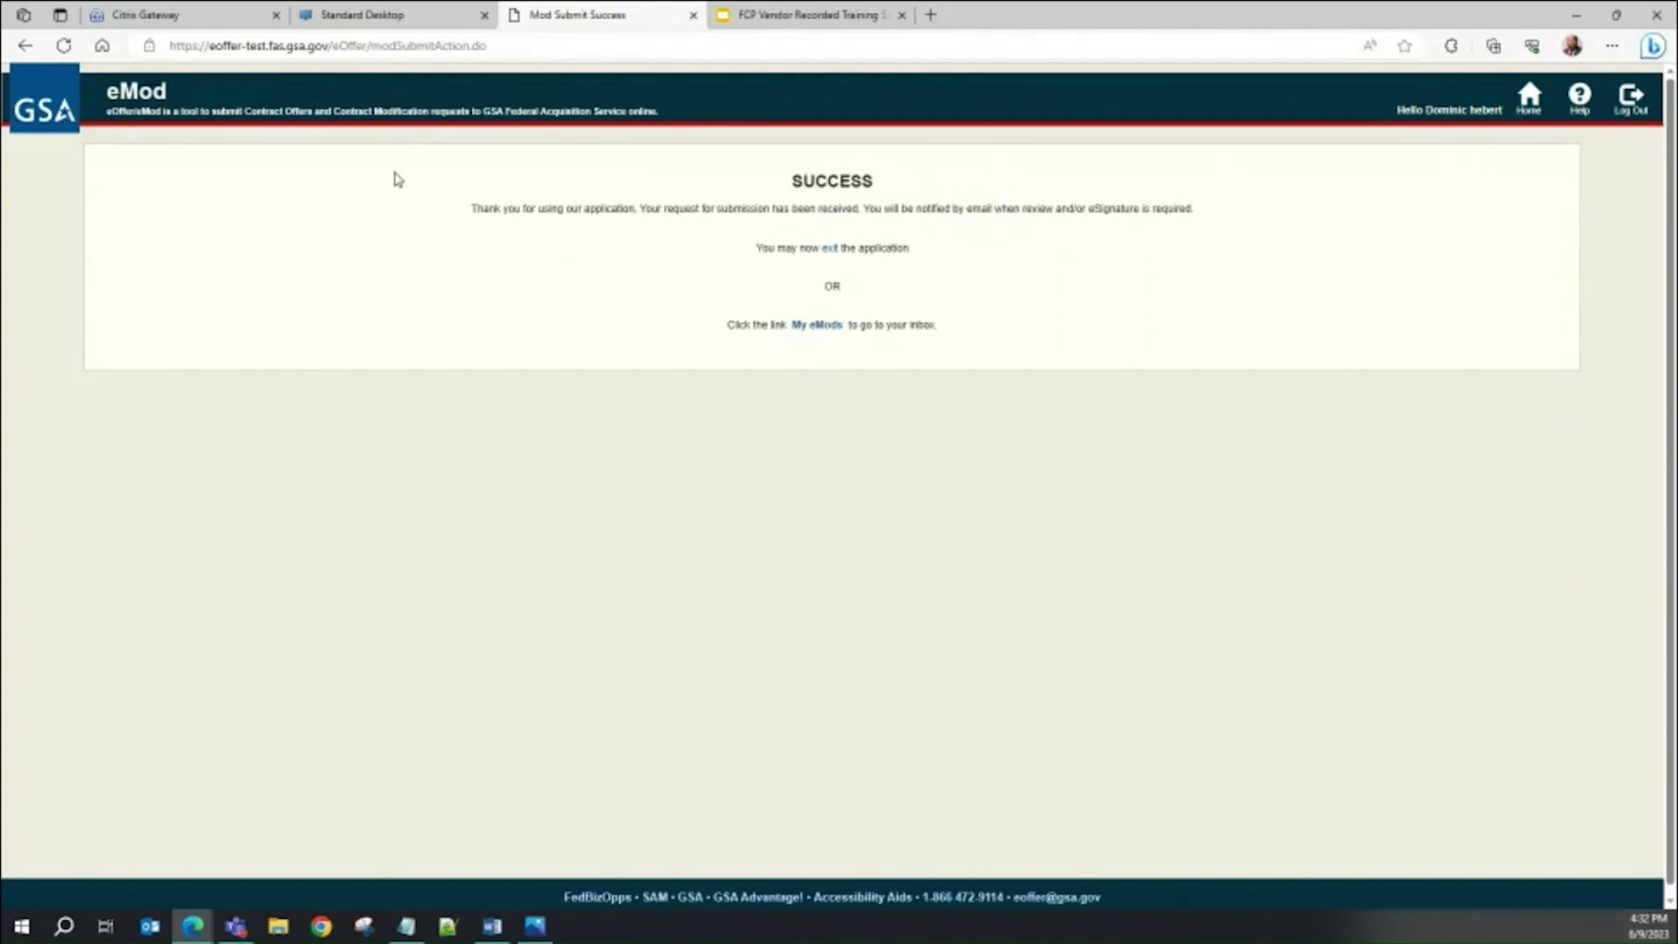
# Switch to the FAS Catalog Platform, open the Change Products action in GSA review, and look through its CS/CO determination section
pyautogui.click(400, 18)
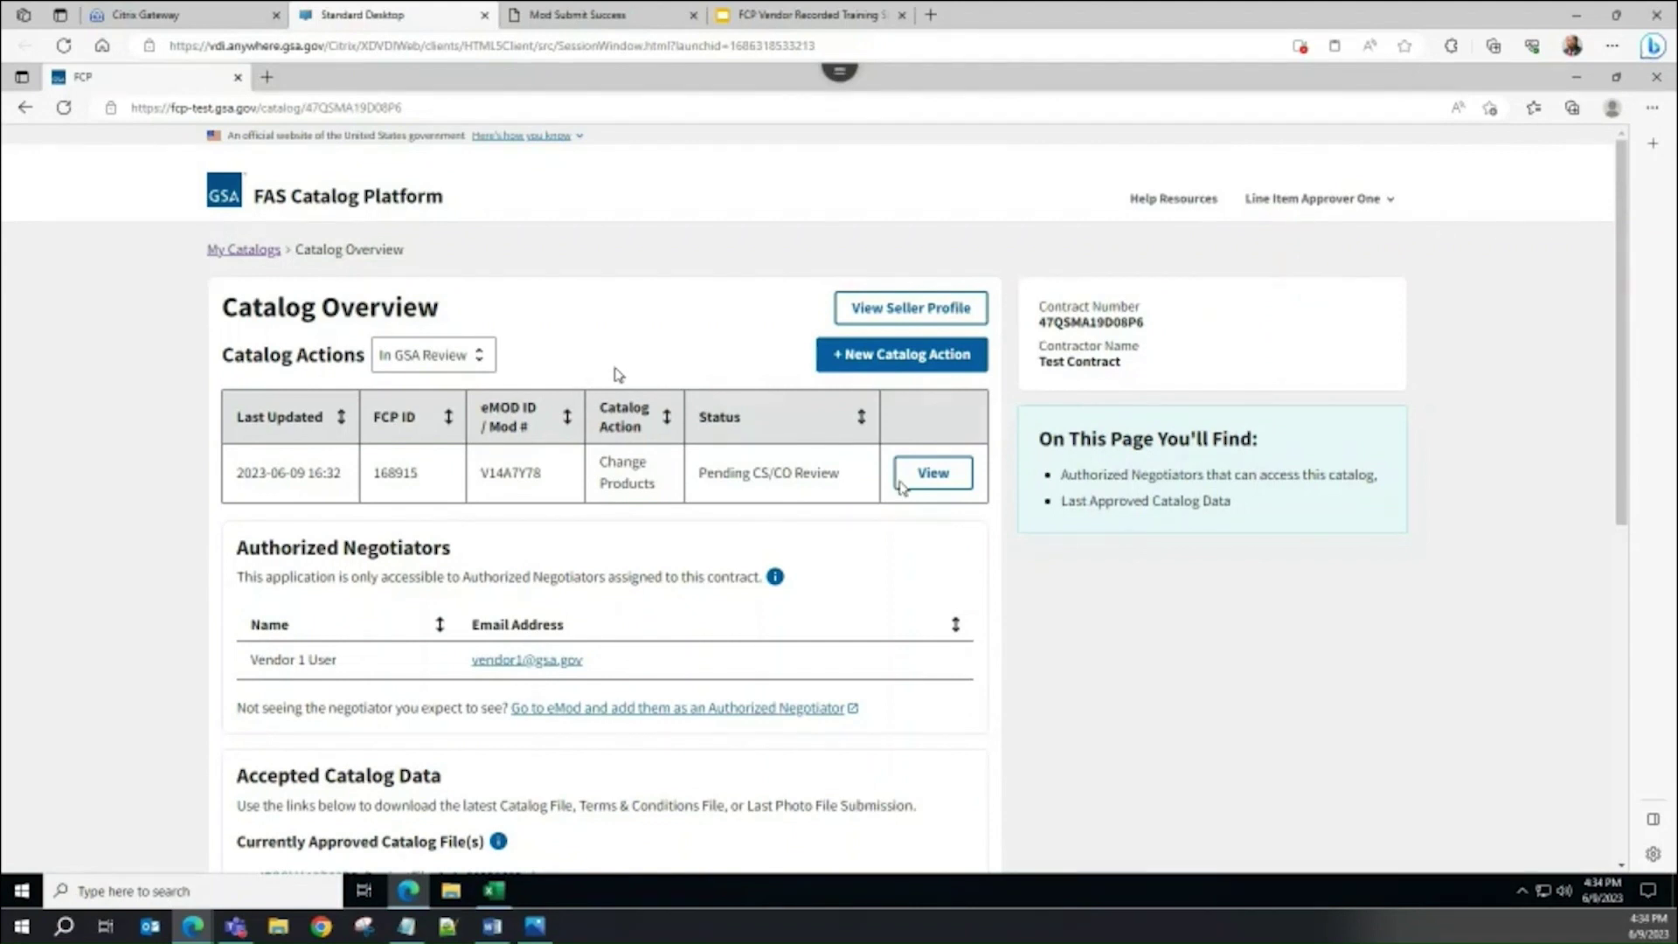
pyautogui.click(929, 477)
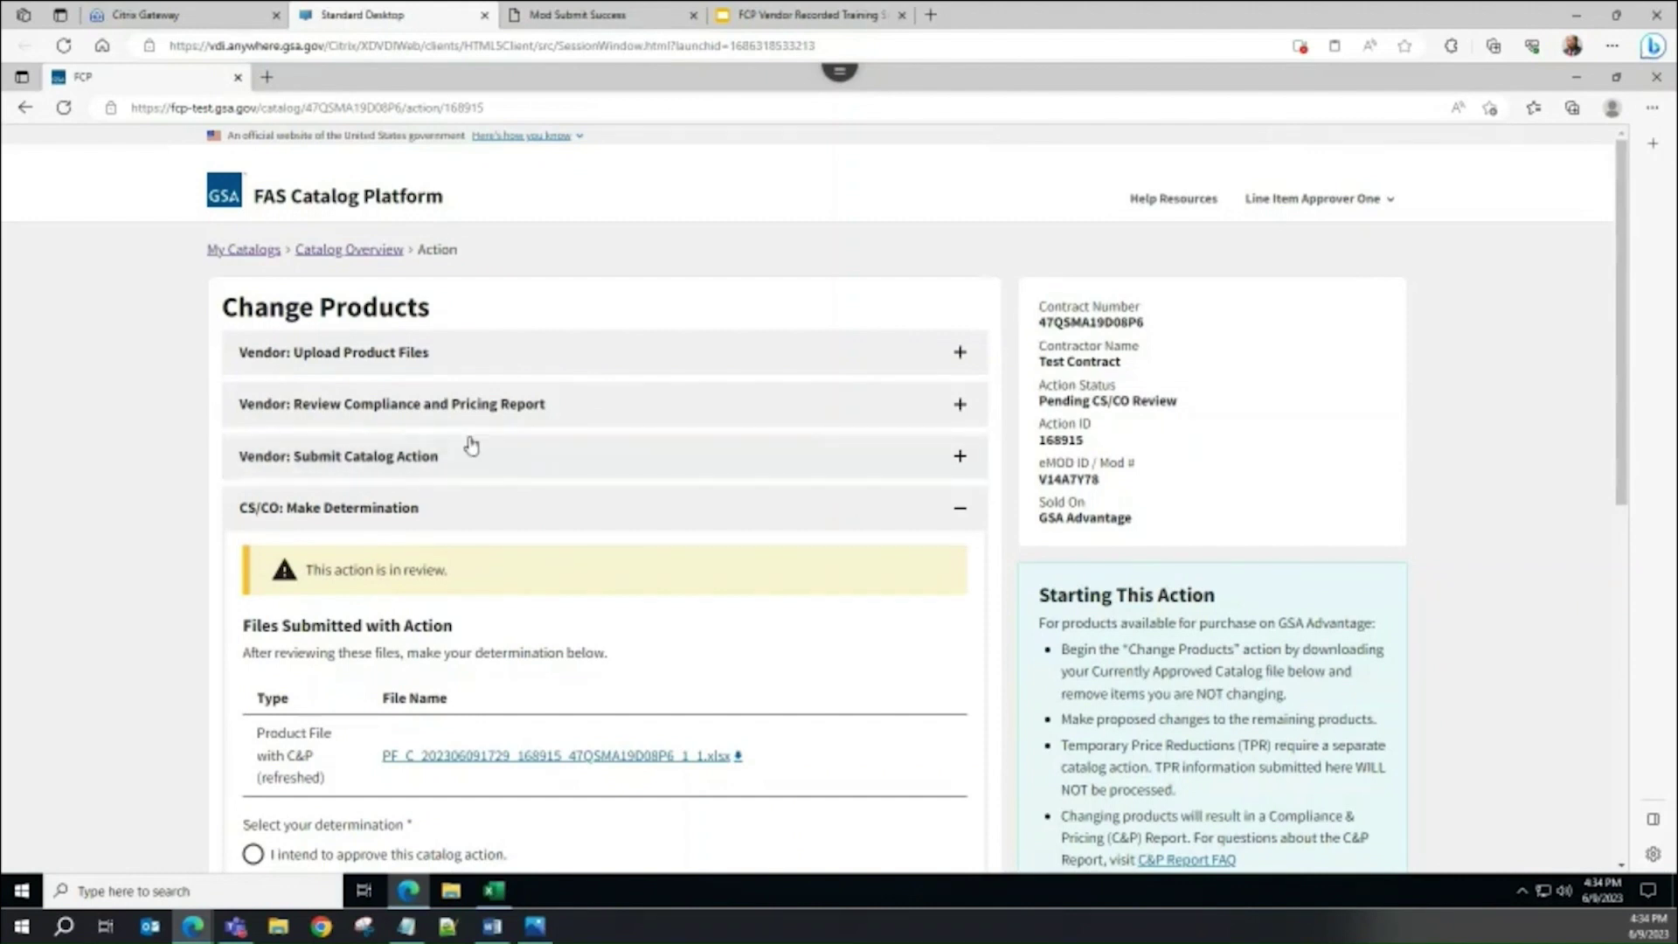
pyautogui.scroll(-3, 166, 498)
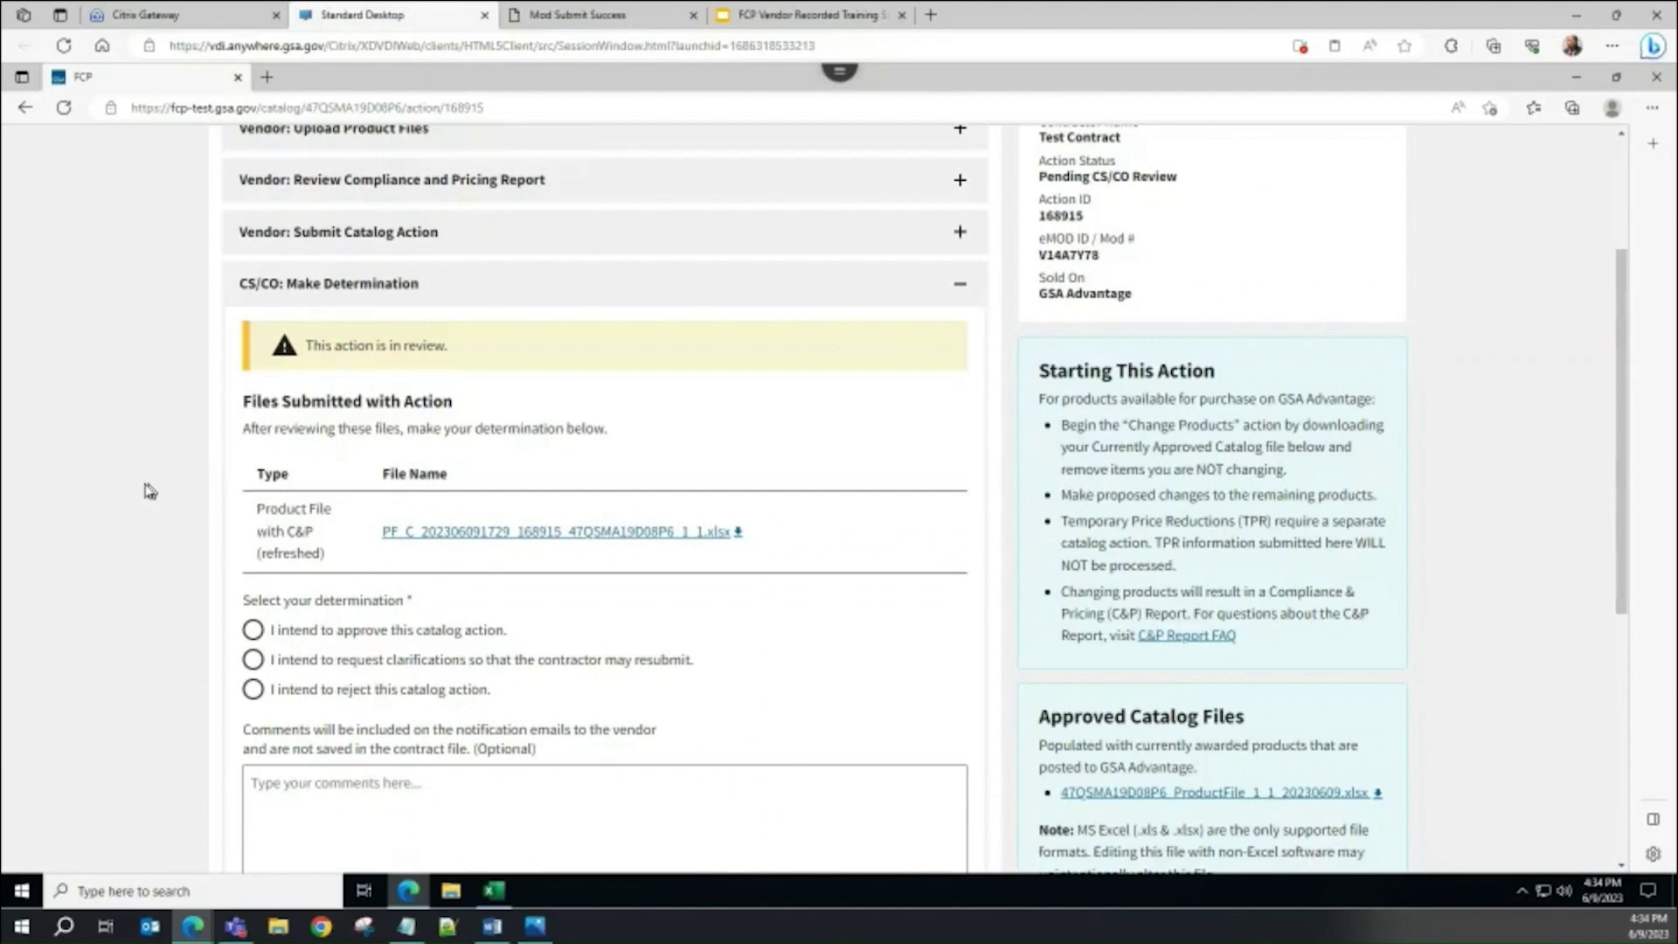
pyautogui.scroll(-3, 150, 490)
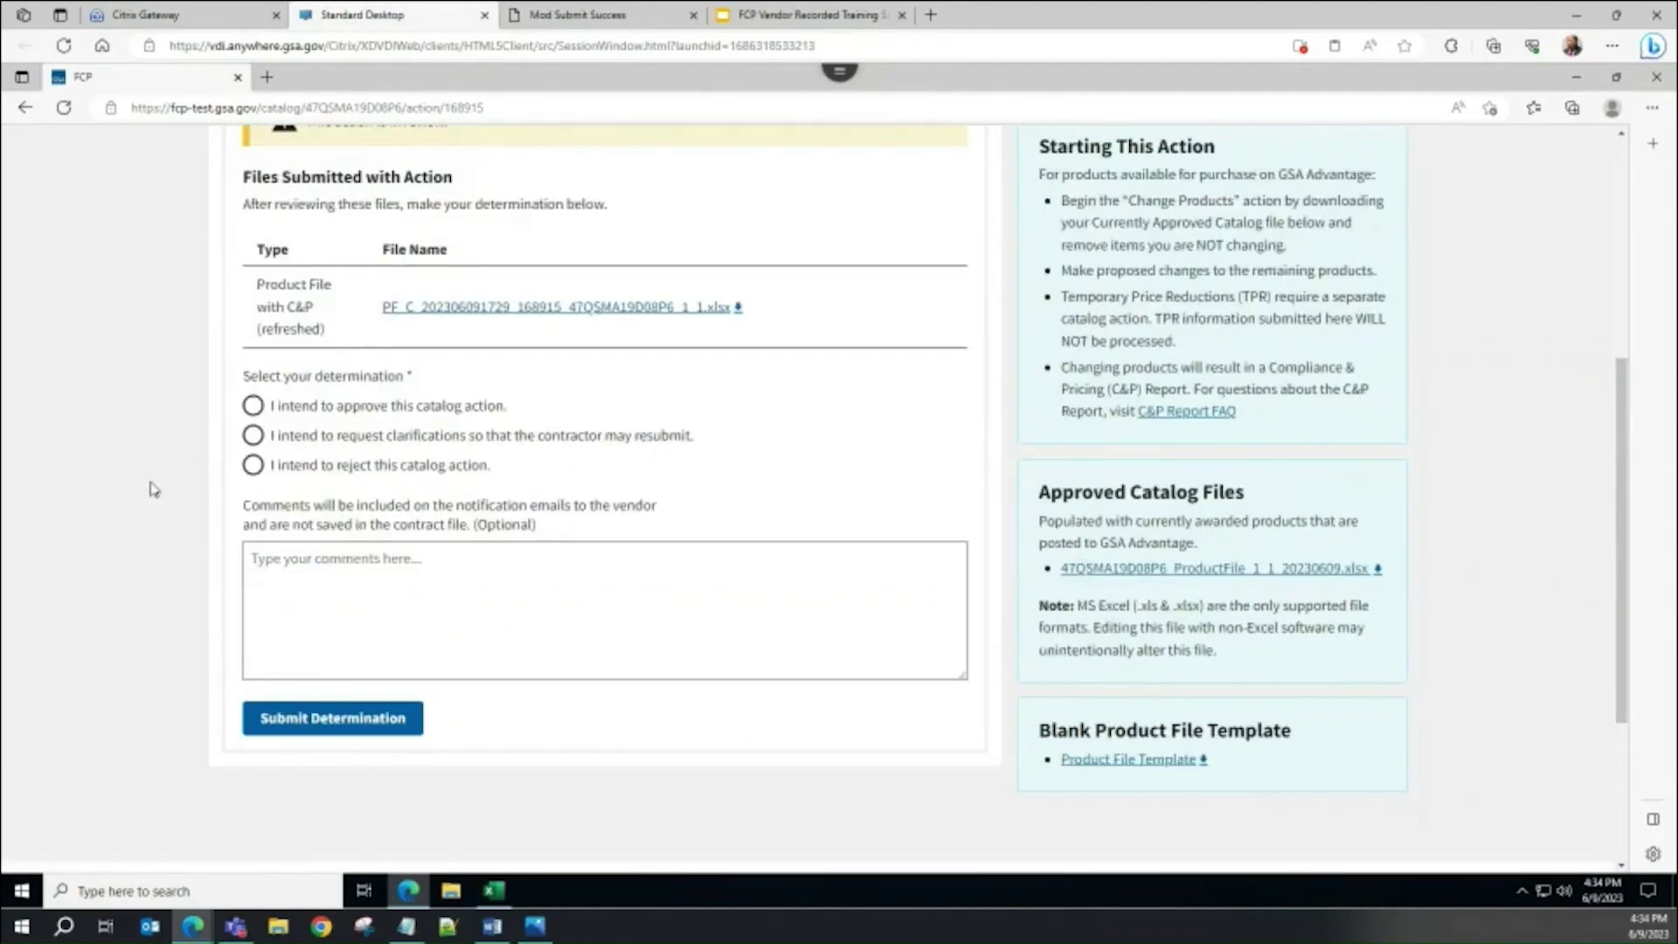
pyautogui.scroll(-2, 154, 489)
pyautogui.scroll(3, 167, 479)
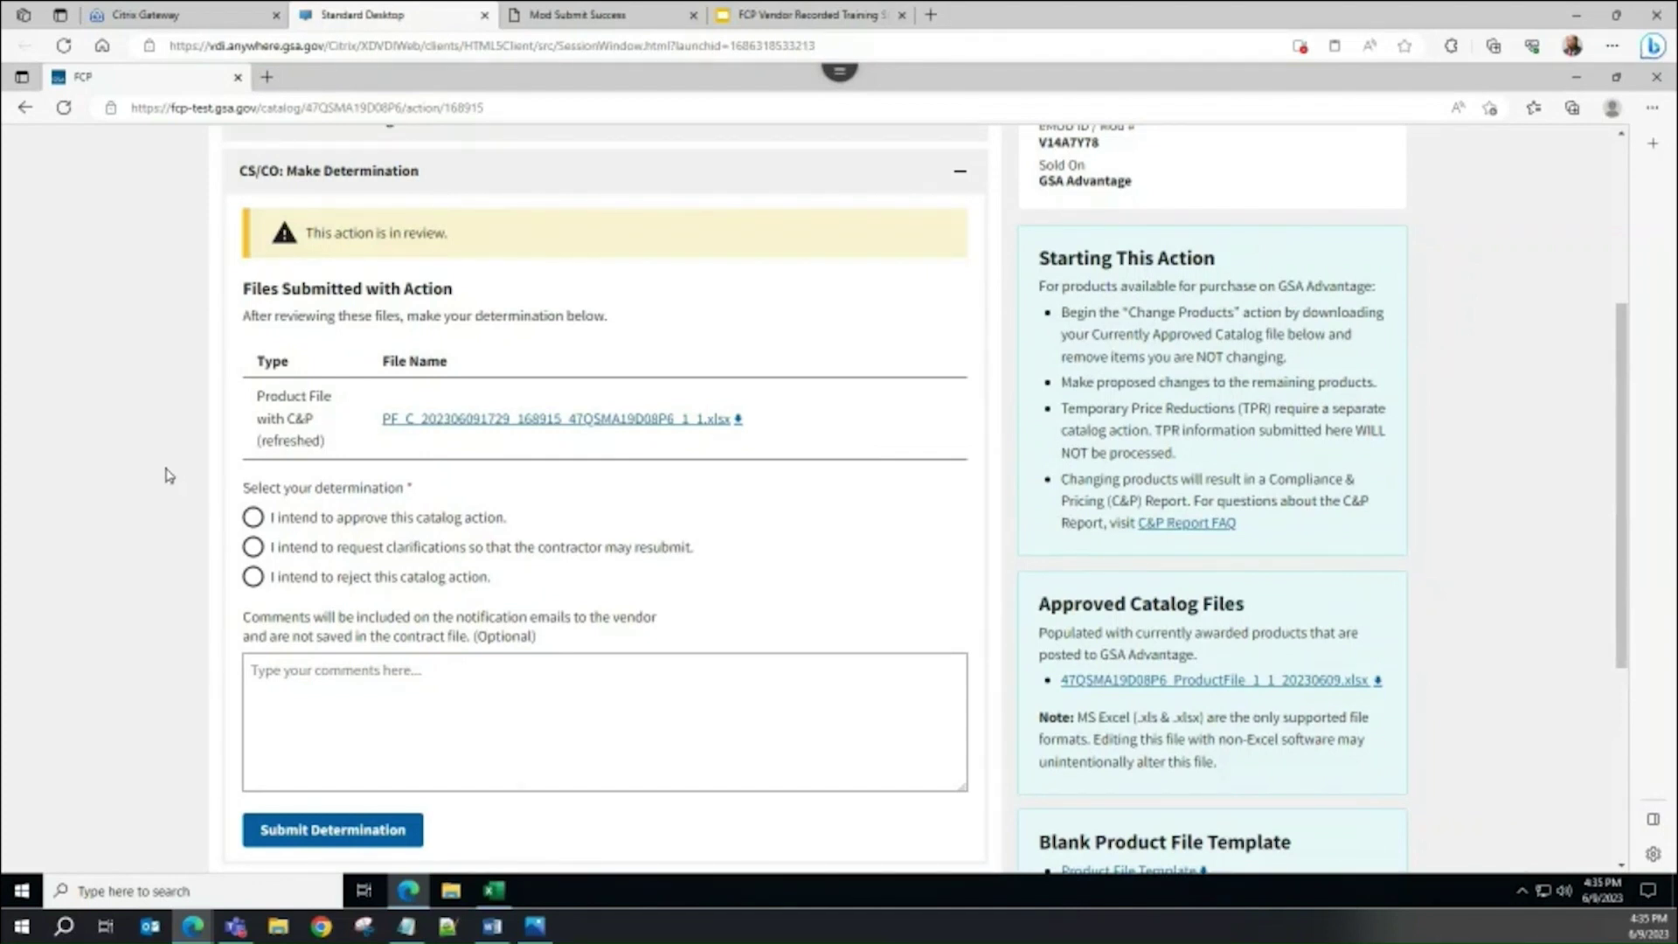
# Set the determination to the intent to approve this catalog action, and submit it without comments
pyautogui.scroll(-3, 169, 476)
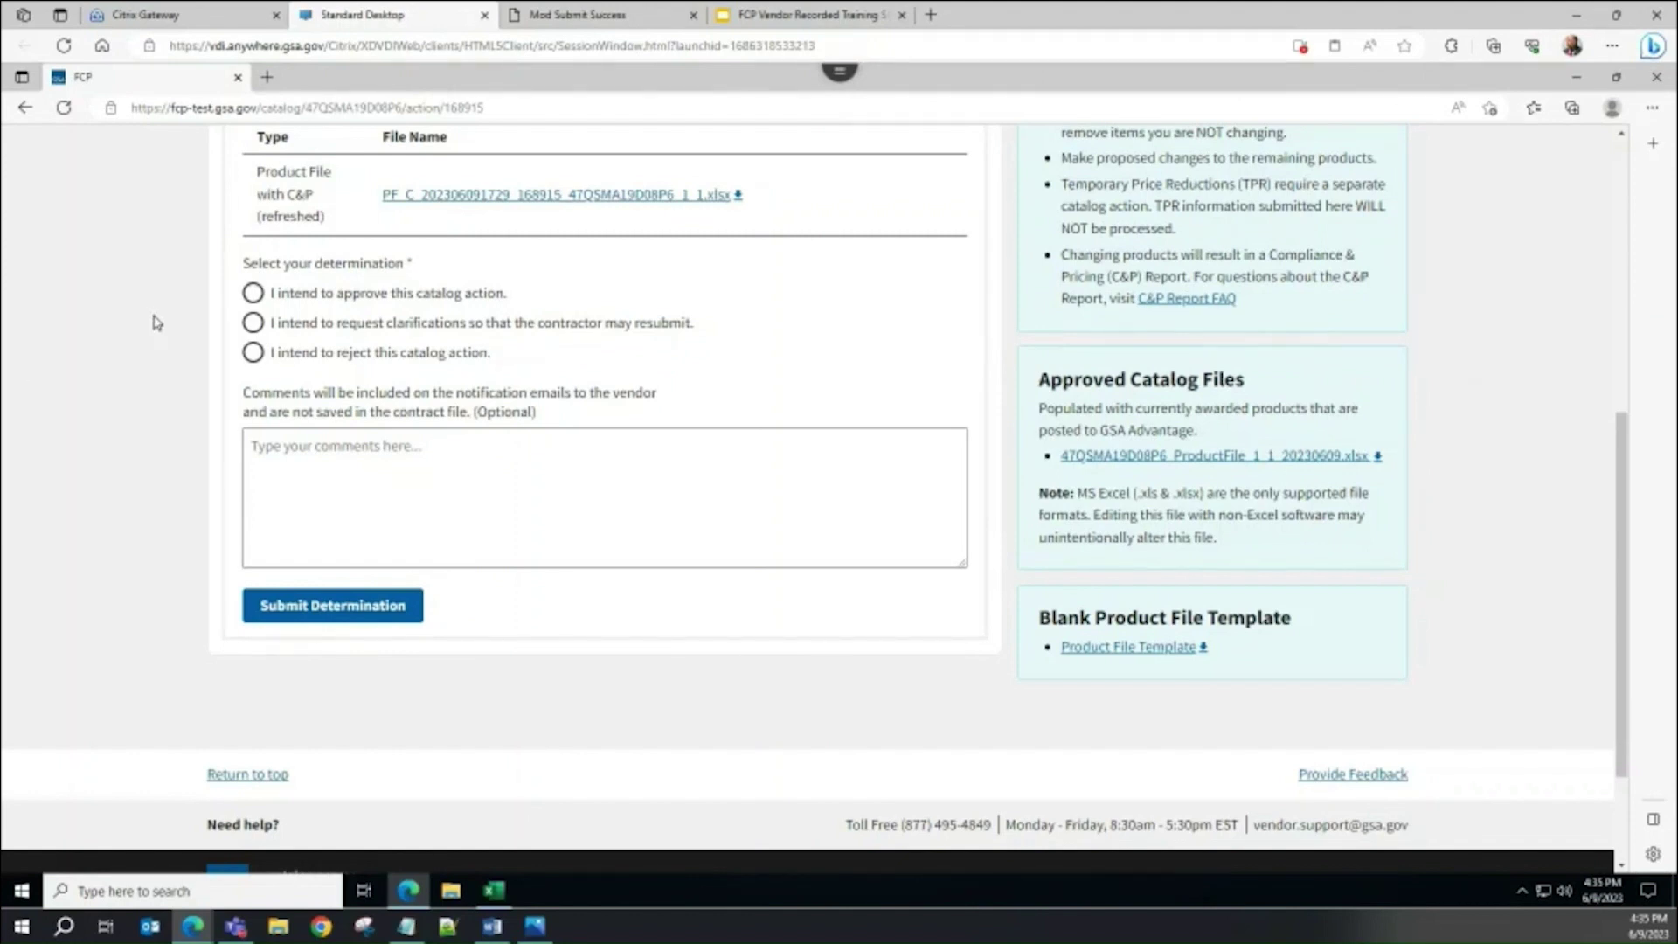
pyautogui.click(255, 294)
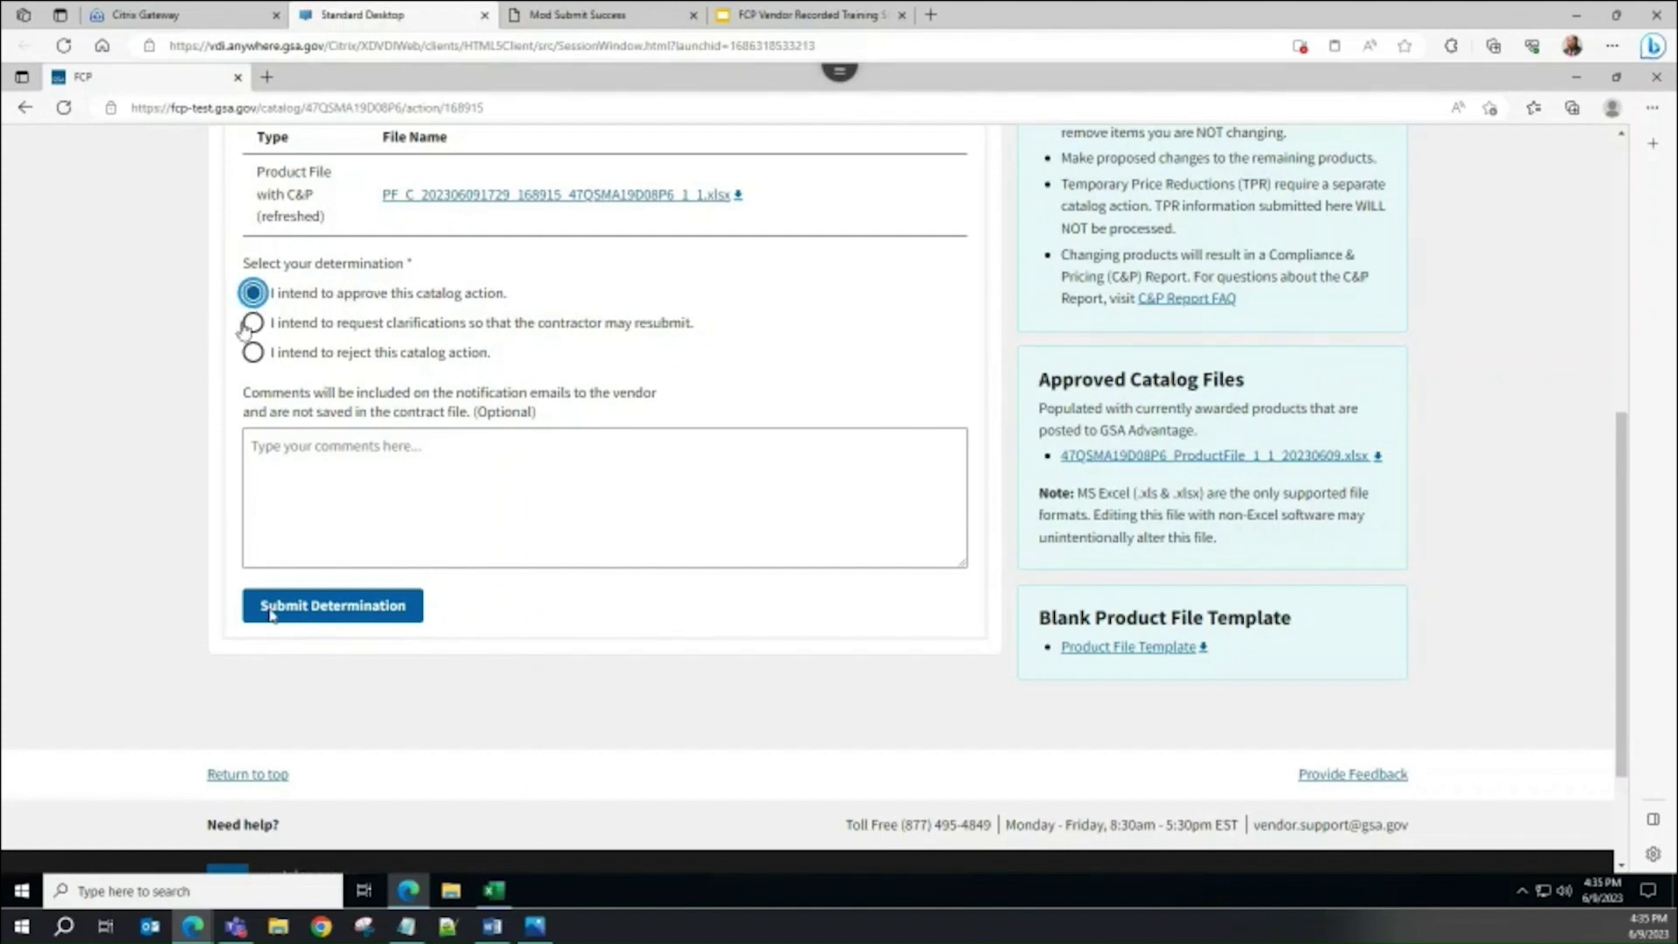
pyautogui.click(335, 607)
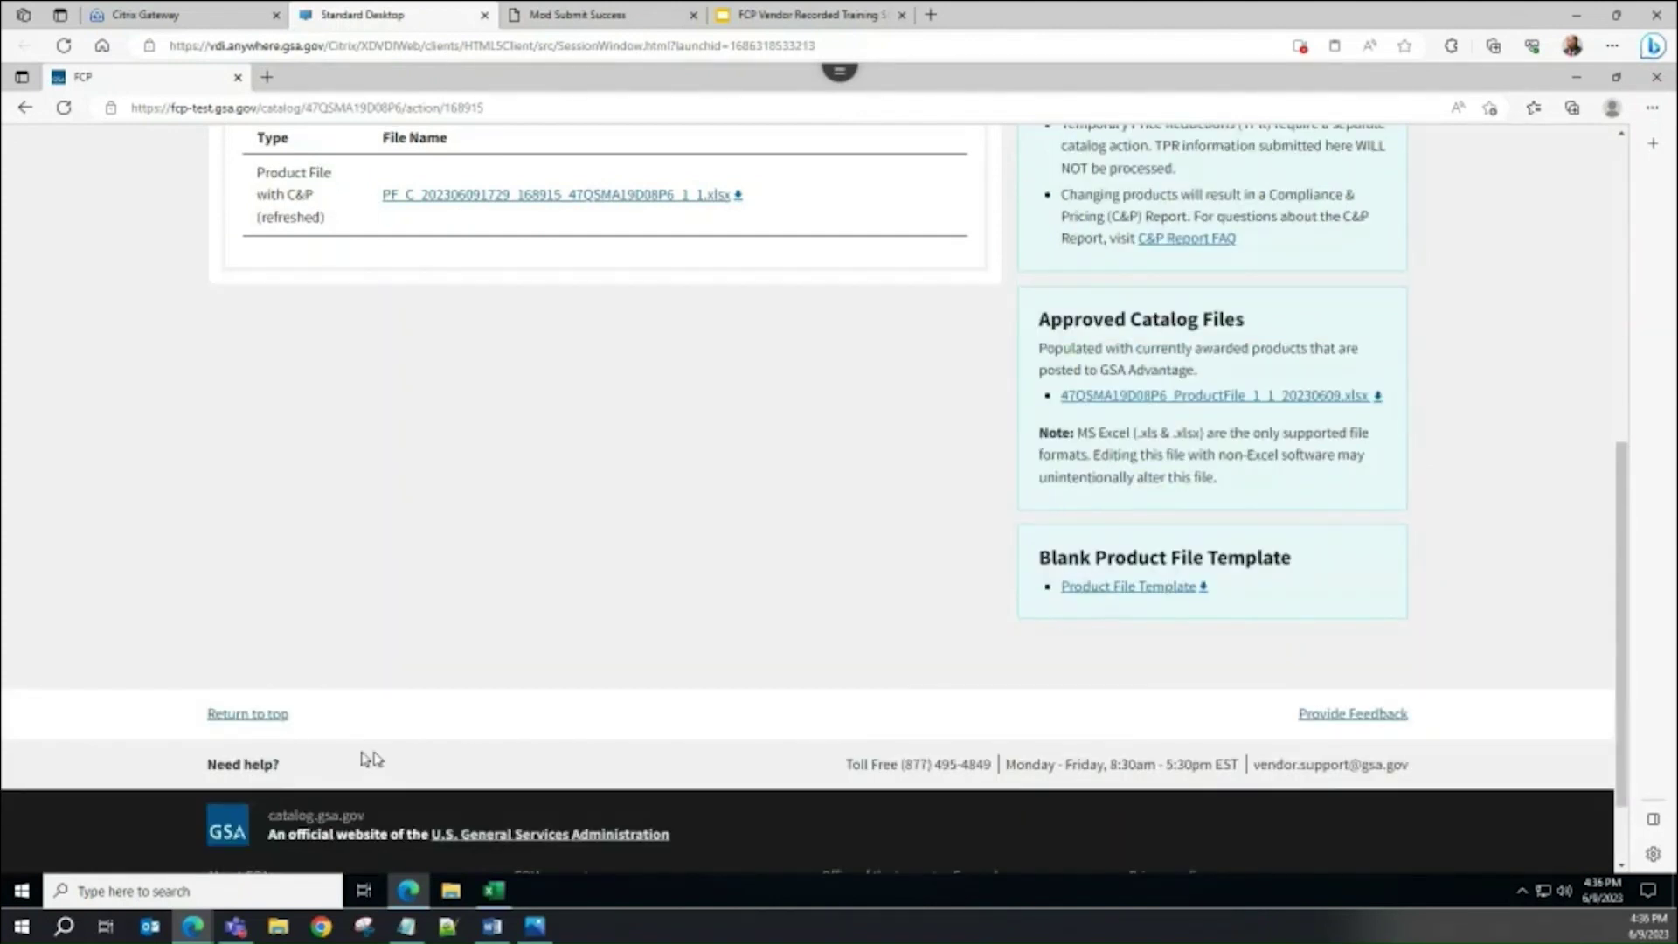
pyautogui.scroll(5, 333, 690)
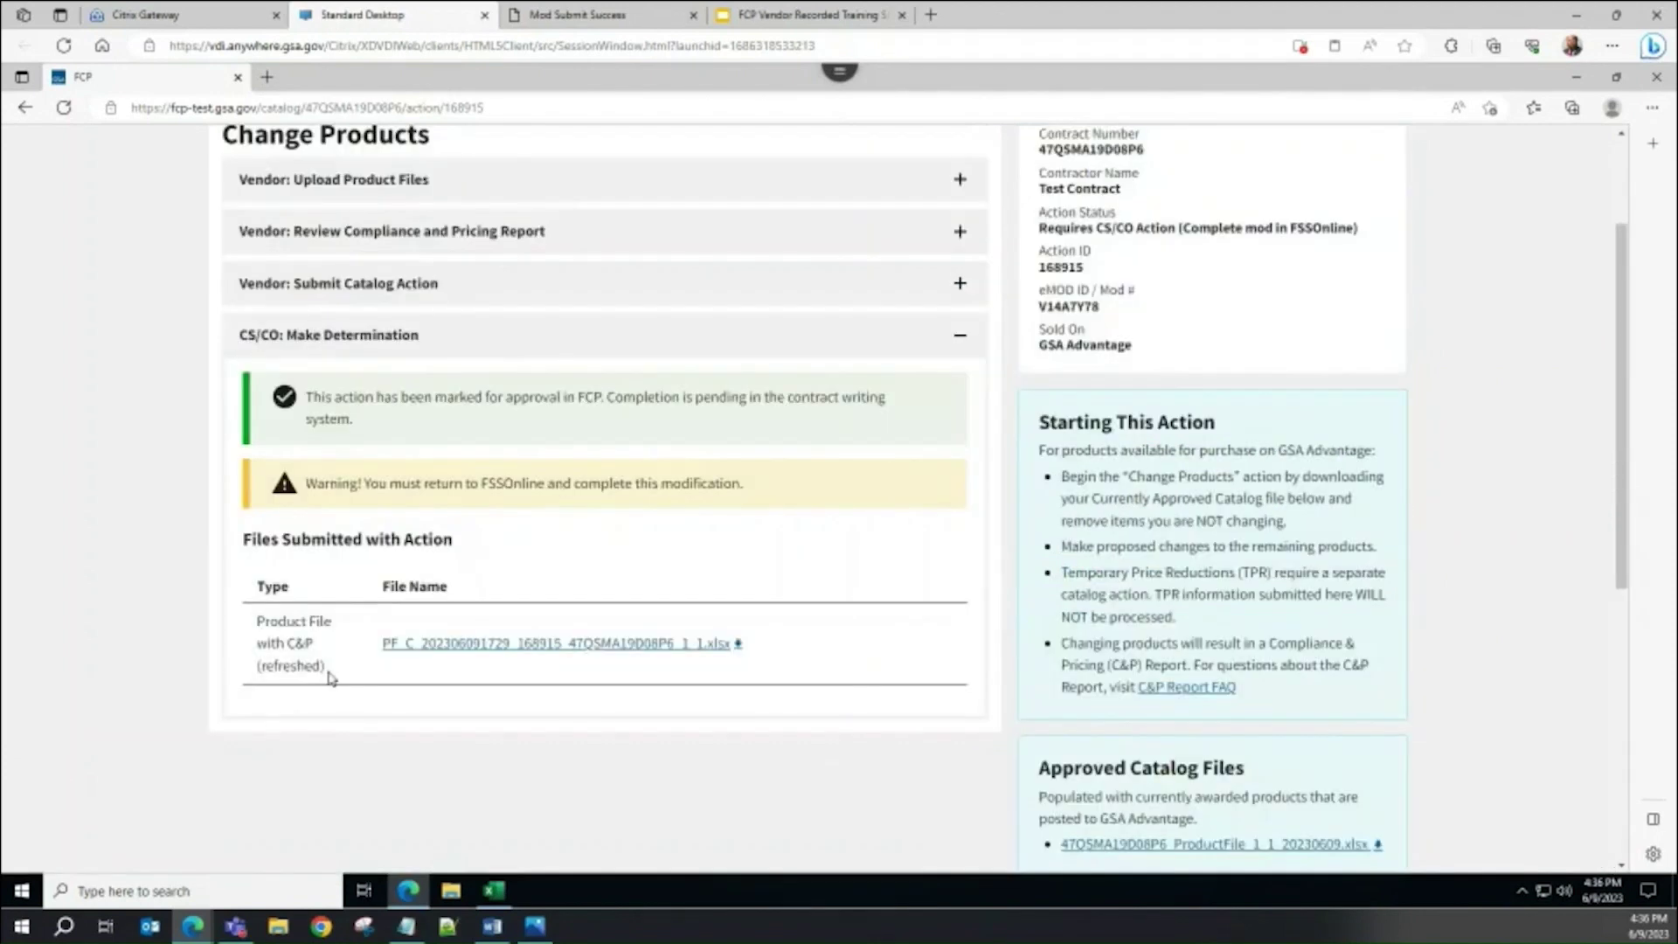
pyautogui.scroll(2, 330, 677)
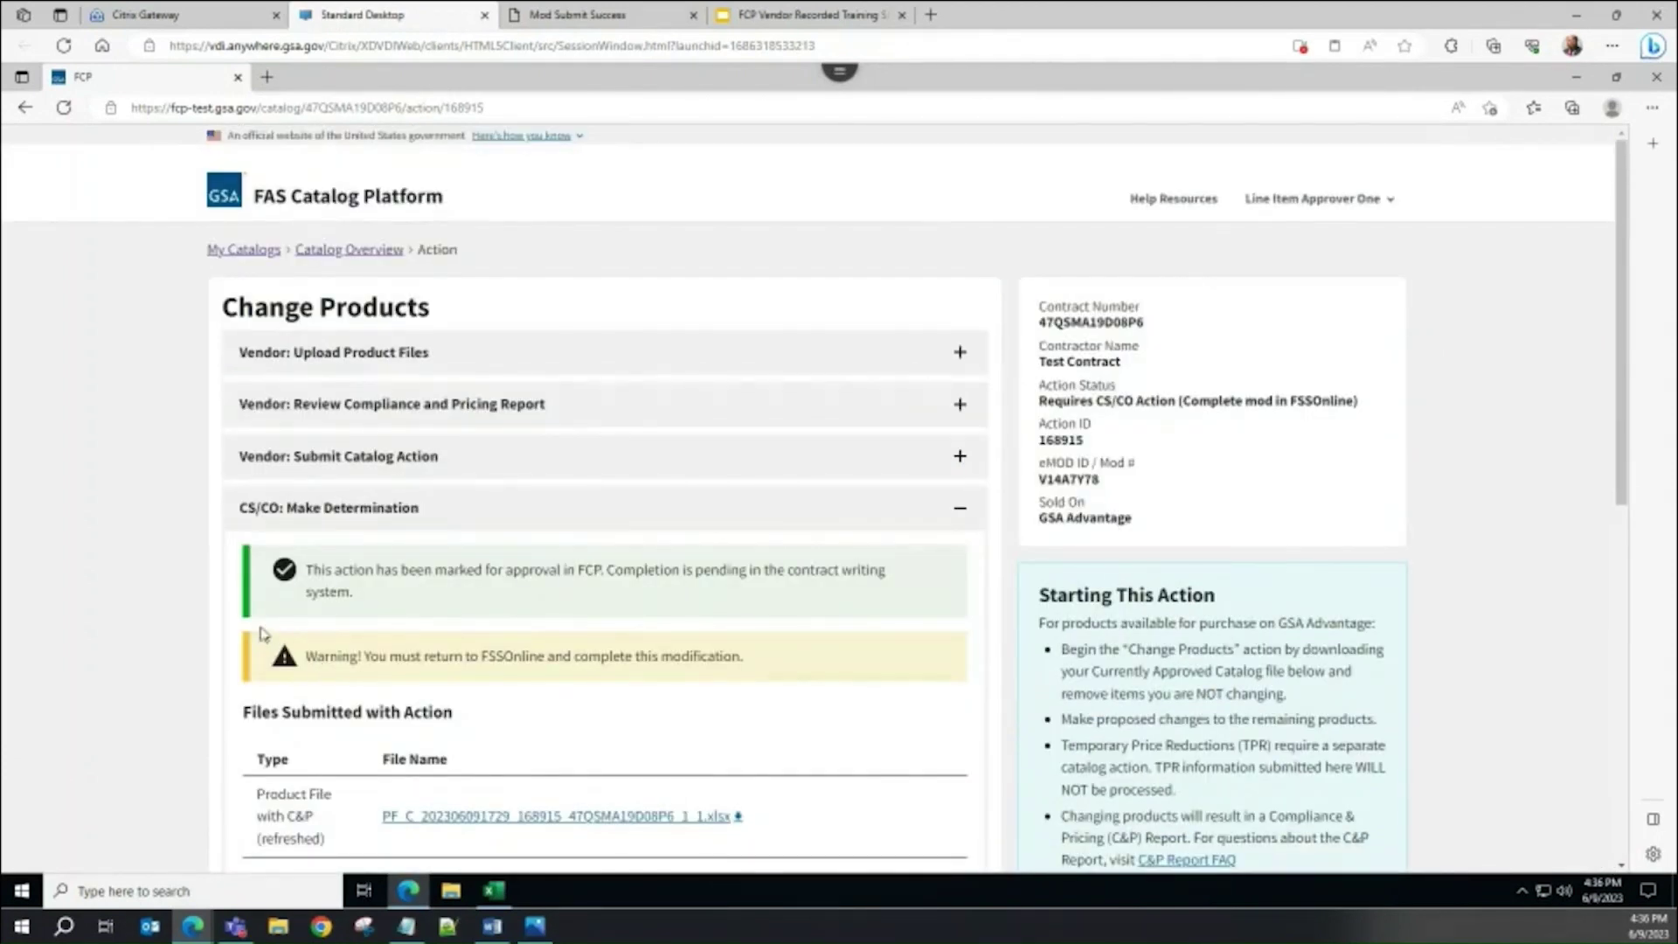